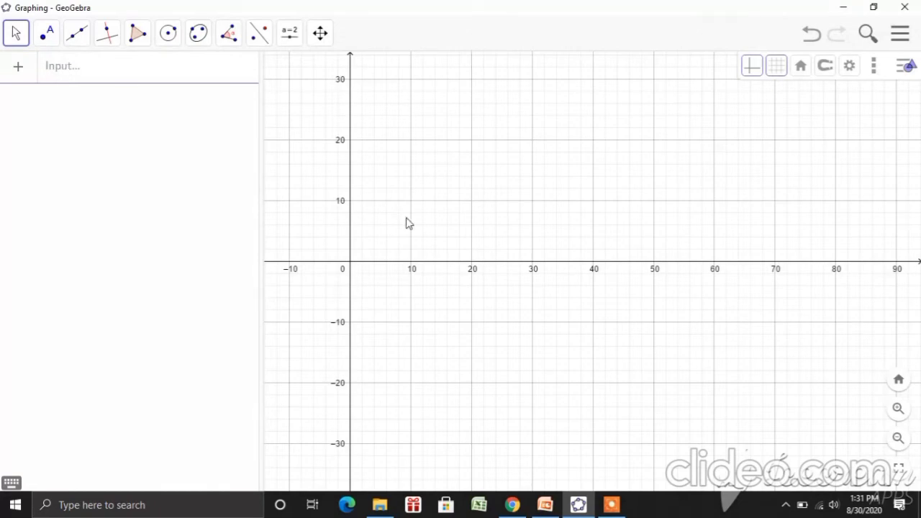
Step: Switch to the PowerPoint presentation and review slide 6 with the objective function and constraints of the linear program
left_click(545, 505)
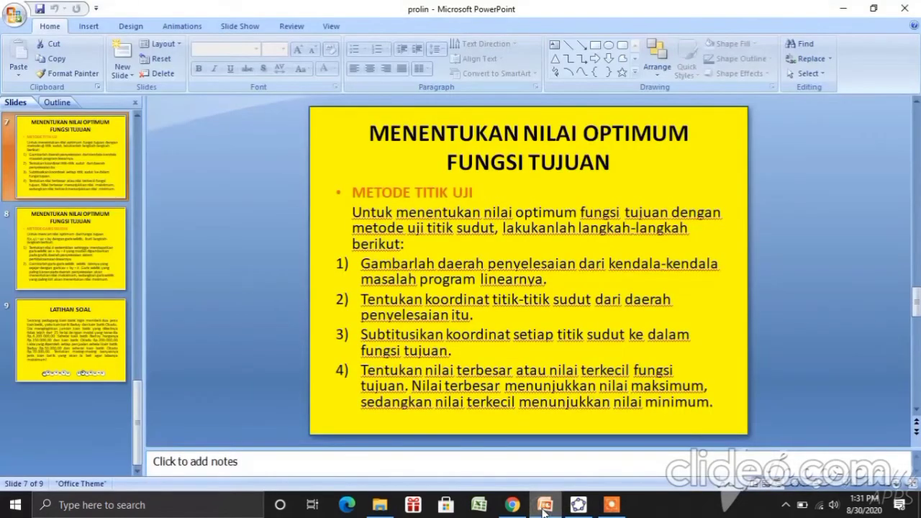
scroll(348, 387, "up", 3)
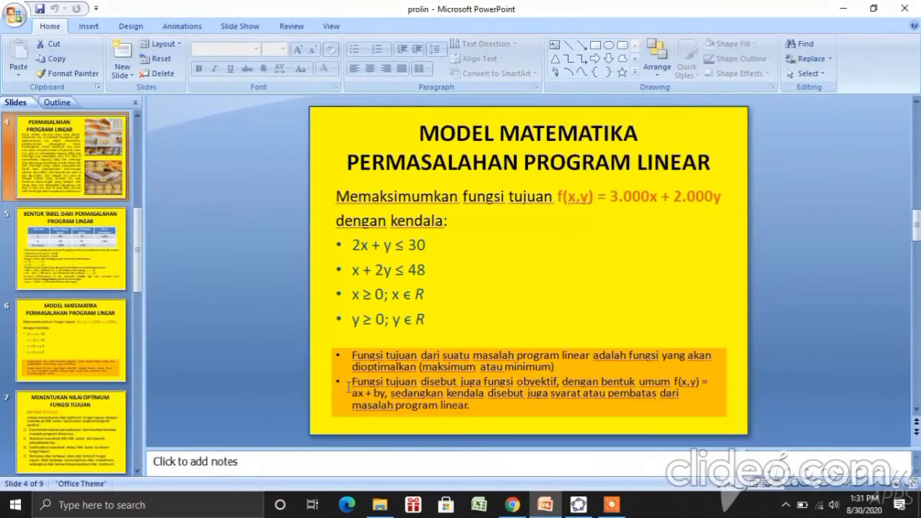
scroll(348, 387, "down", 2)
scroll(348, 387, "down", 1)
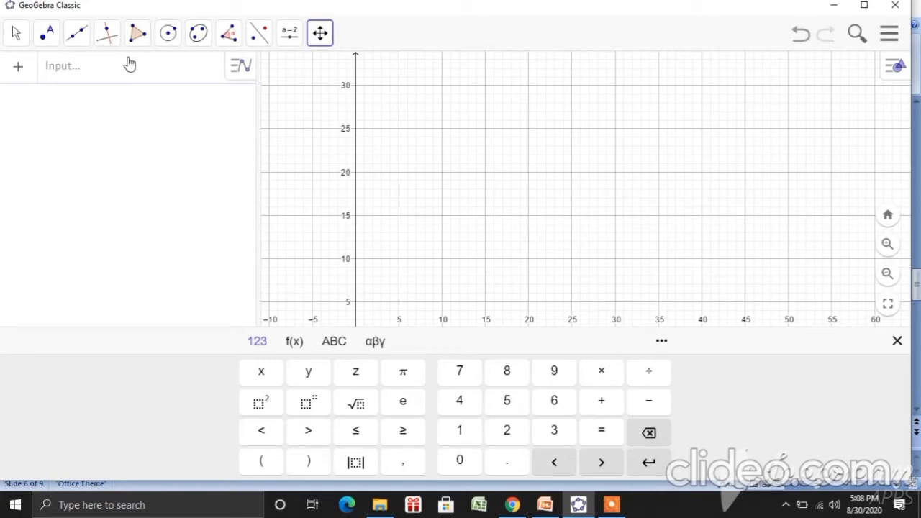
Step: In GeoGebra, define the objective function f(x, y) = 3000x + 2000y
left_click(67, 77)
type("f)")
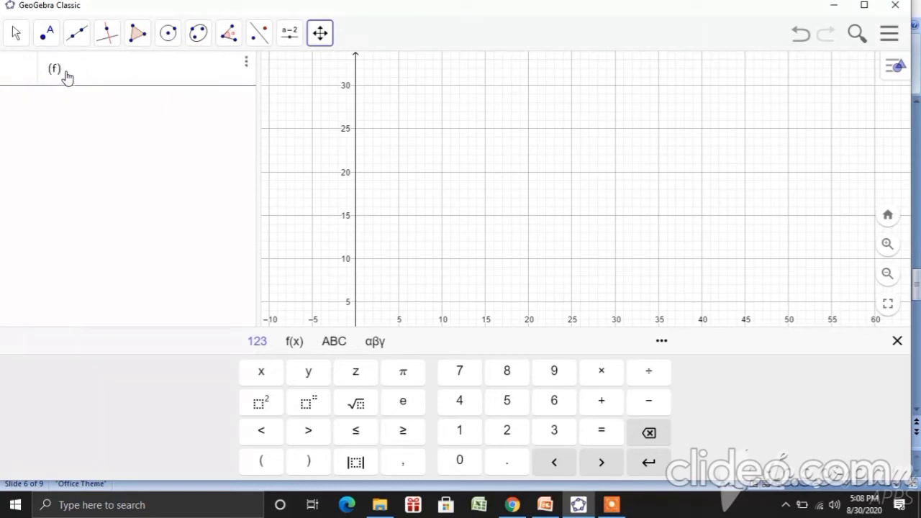
key("BackSpace")
key("BackSpace")
type("f(x, y) = 3000 x + 2000 ")
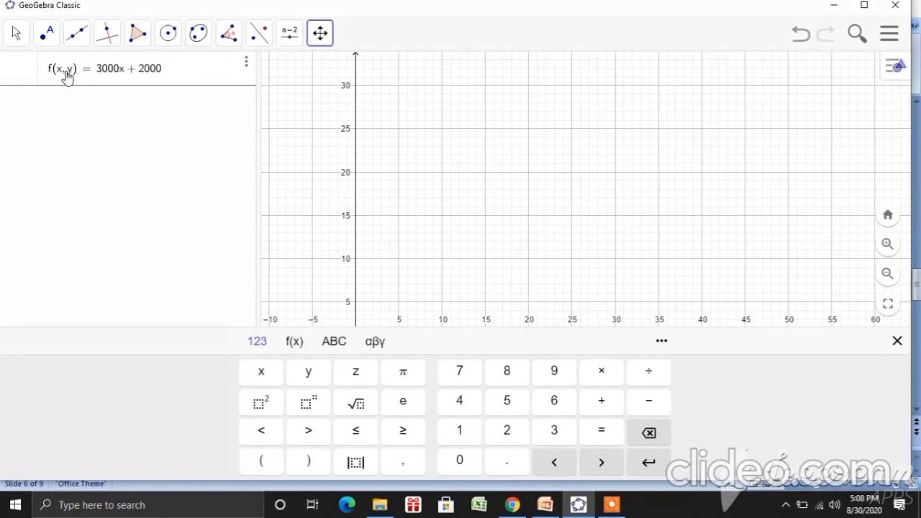
type("y")
key("Return")
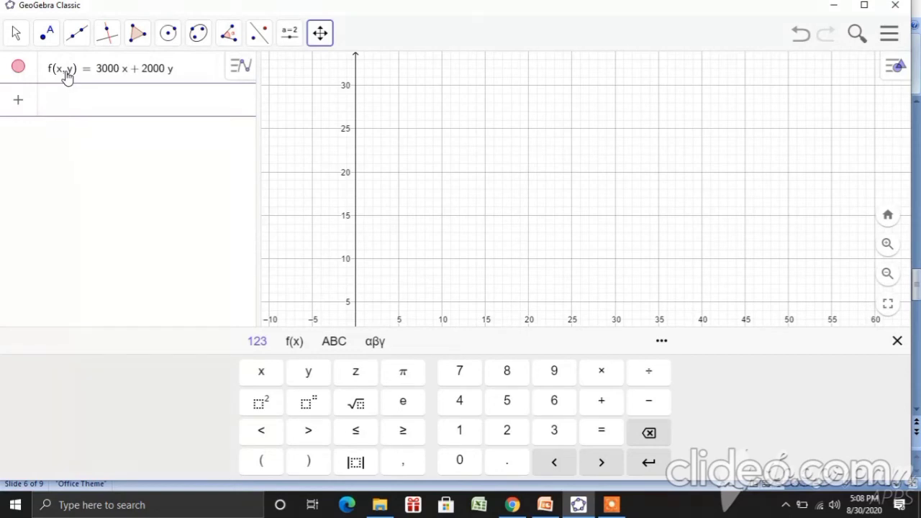
Step: Graph the boundary line 2x + y = 30 of the first constraint
type("2x + ")
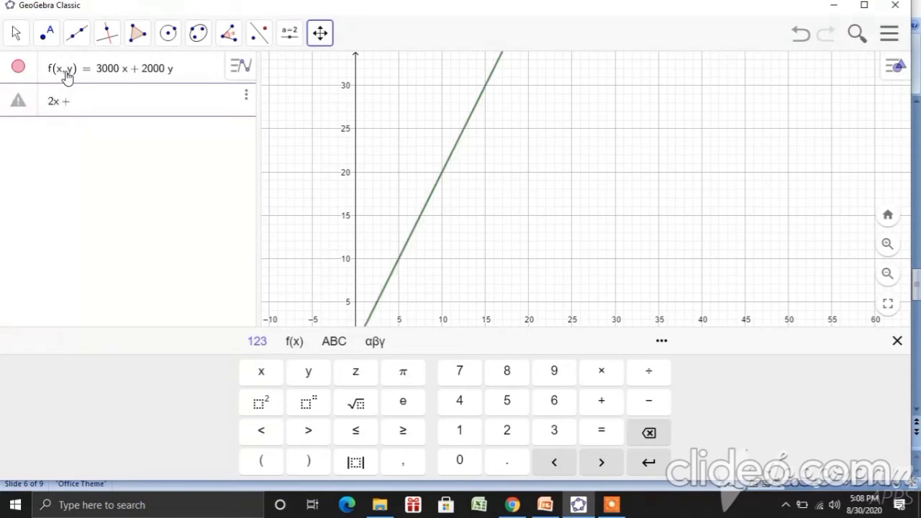
type("y ")
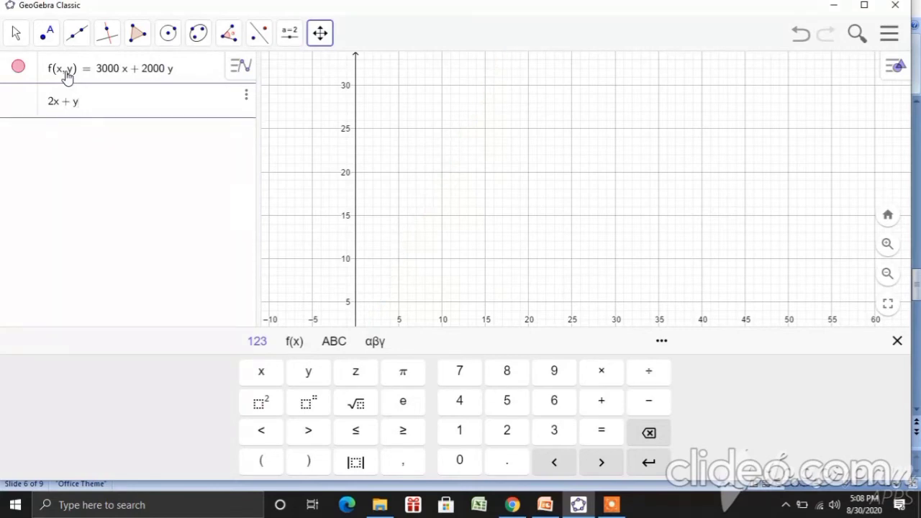
type("= 30")
key("Return")
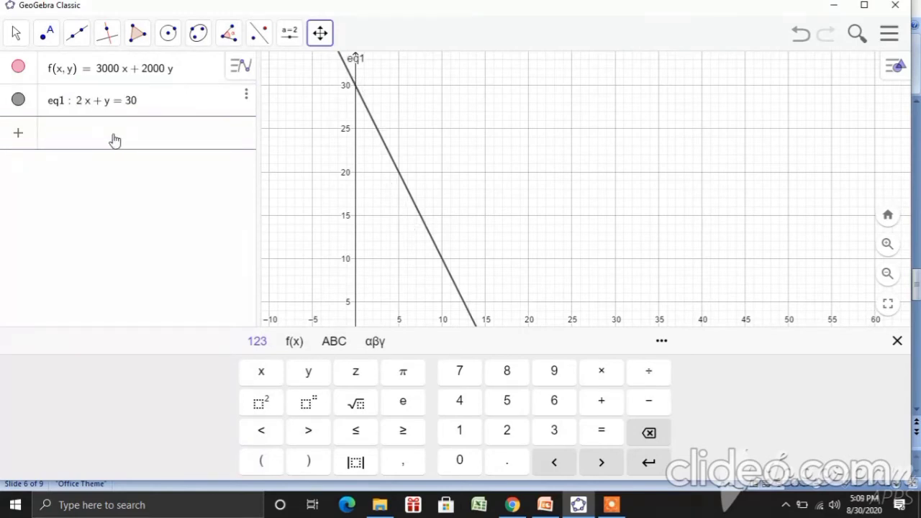
Step: Add the first constraint as the inequality 2x + y ≤ 30
type("2x")
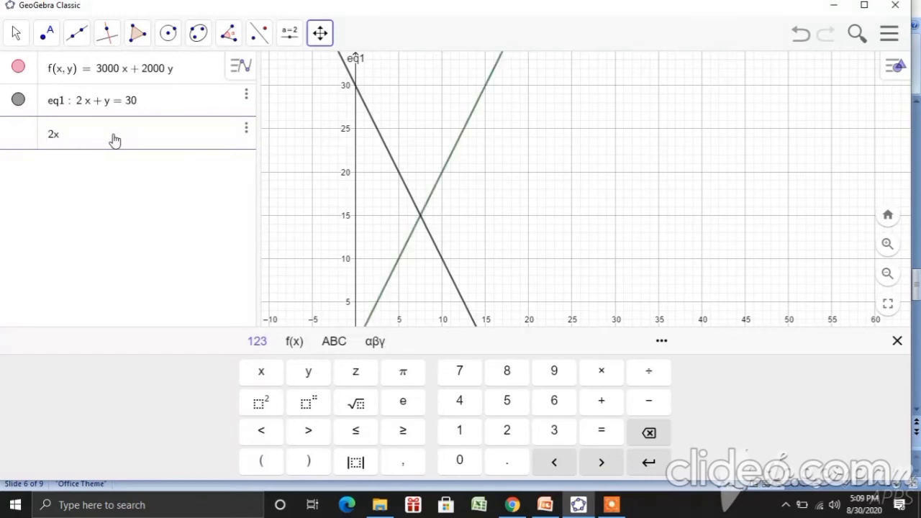
type(" + y")
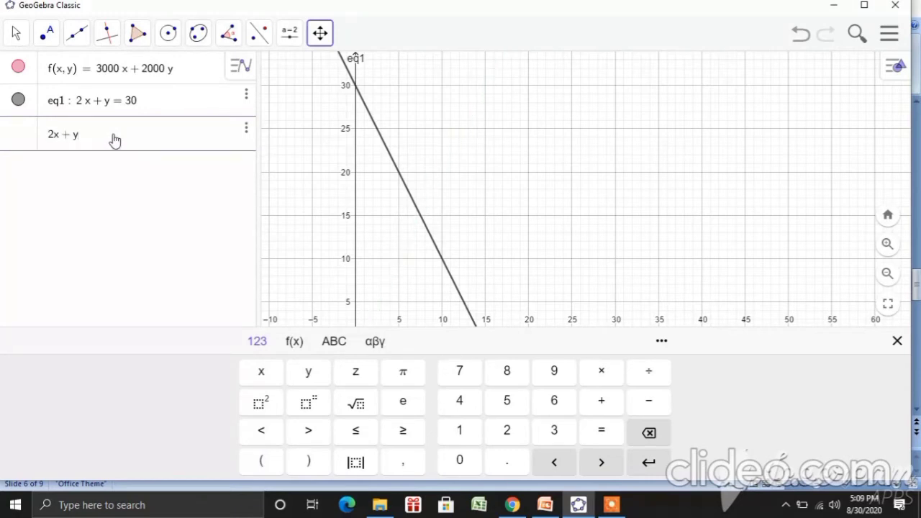
left_click(359, 437)
type("30")
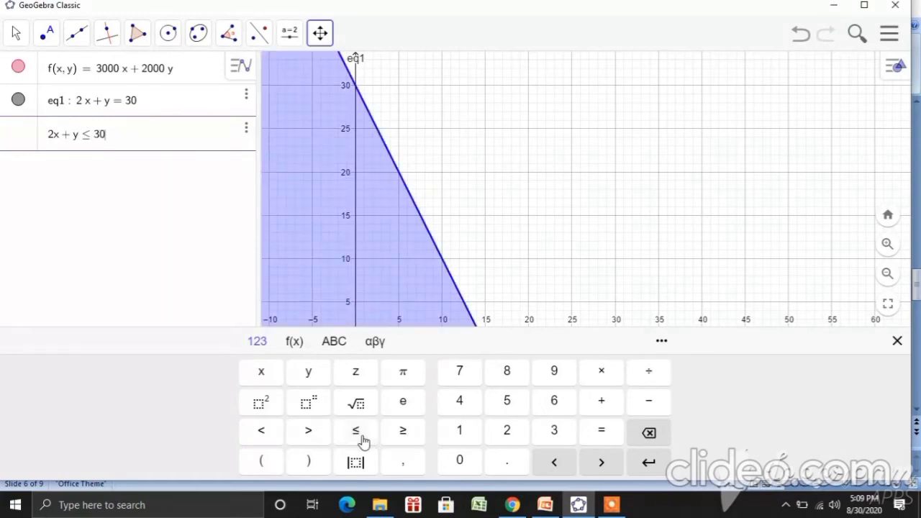
key("Return")
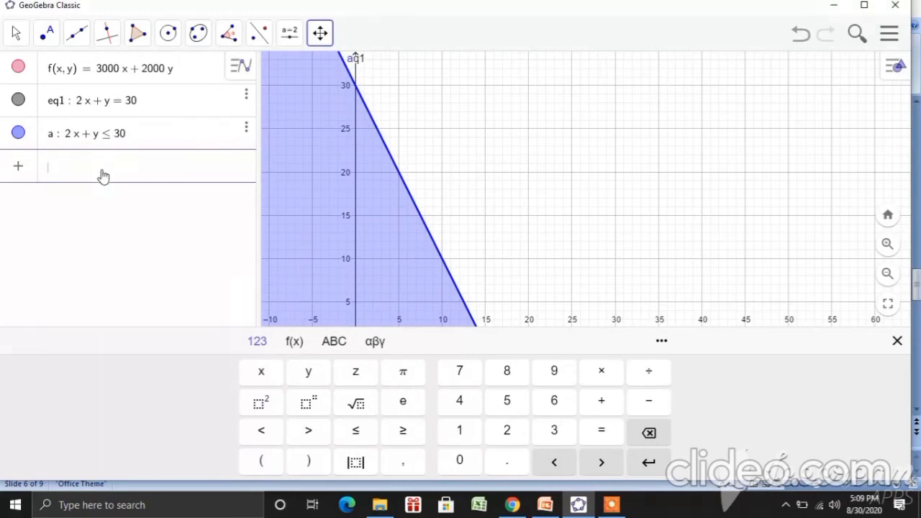
Step: Graph the boundary line x + 2y = 48 of the second constraint
type("x")
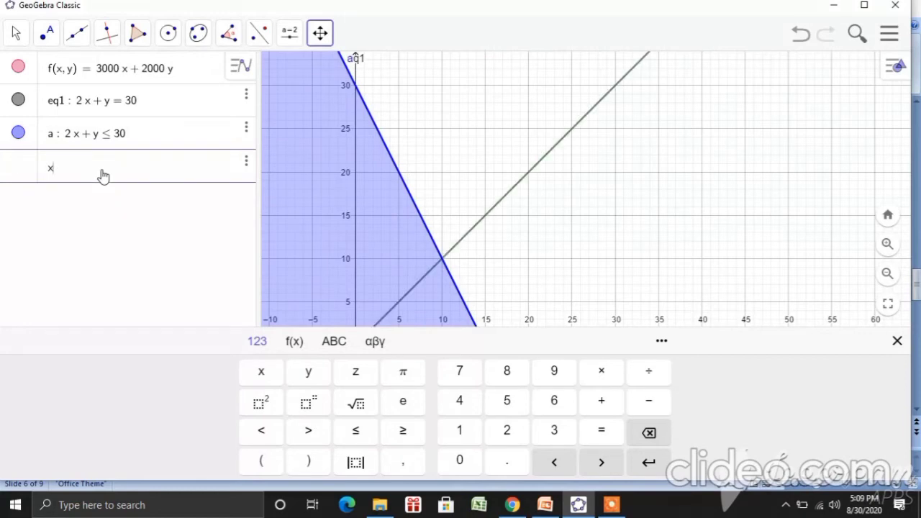
type(" + 2y")
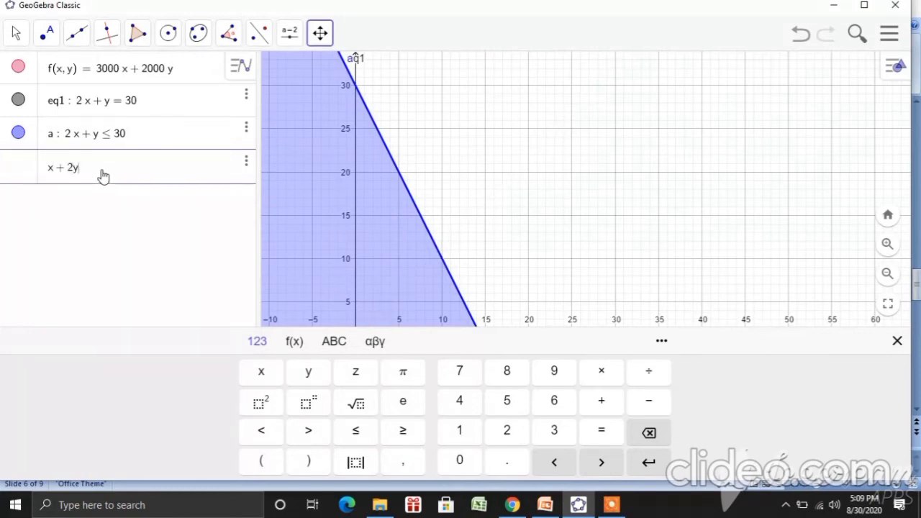
type(" = 48")
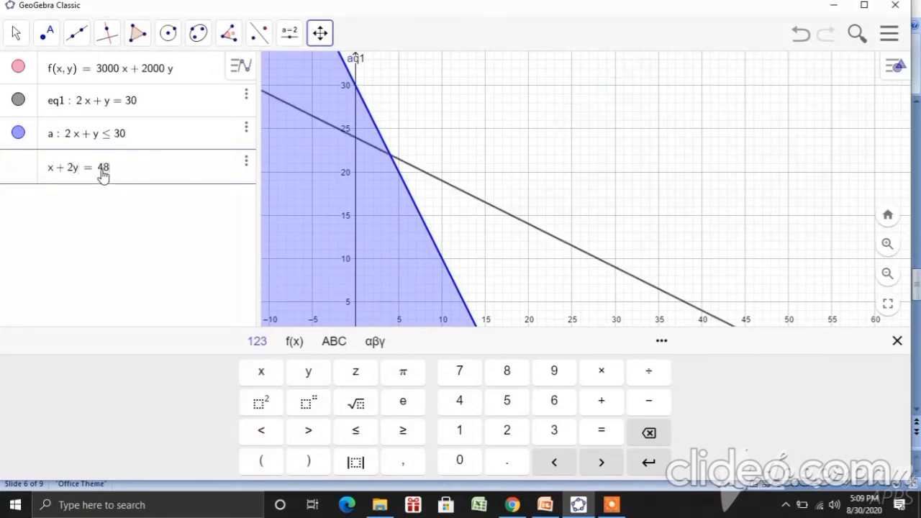
key("Return")
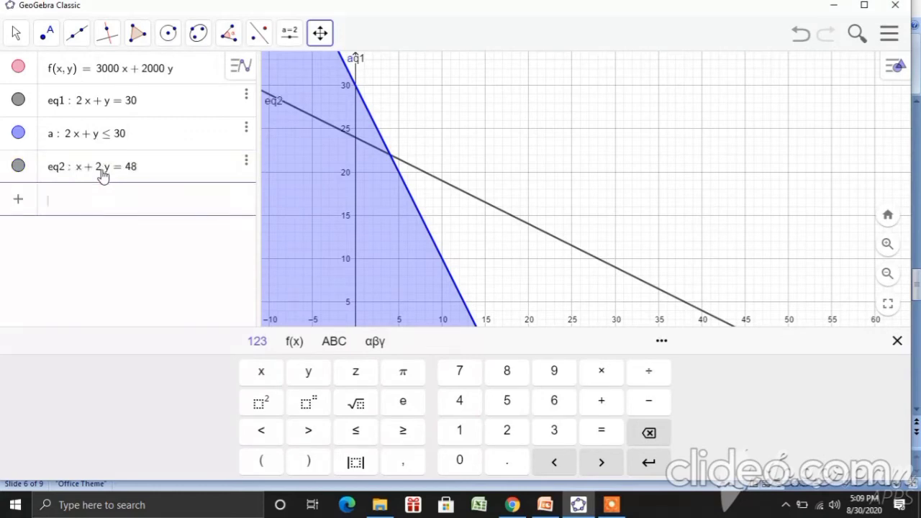
Step: Add the second constraint as the inequality x + 2y ≤ 48
type("x + 2y")
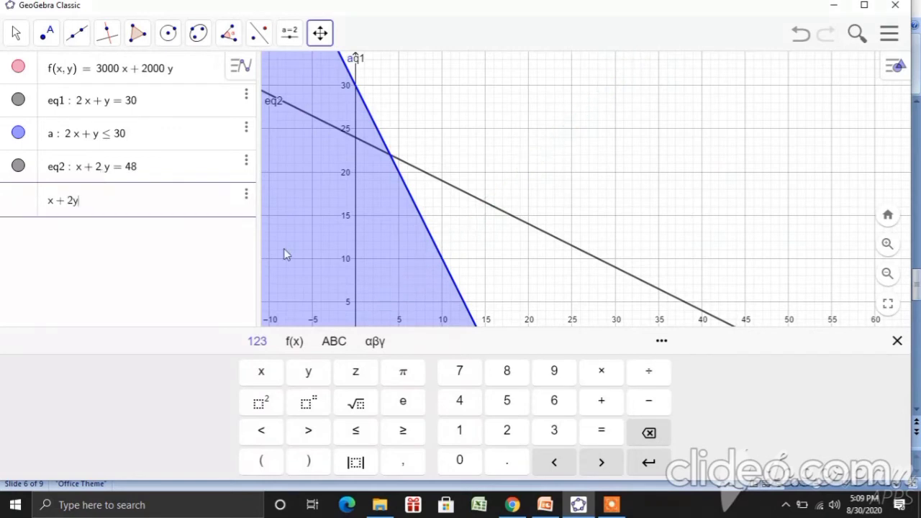
left_click(356, 431)
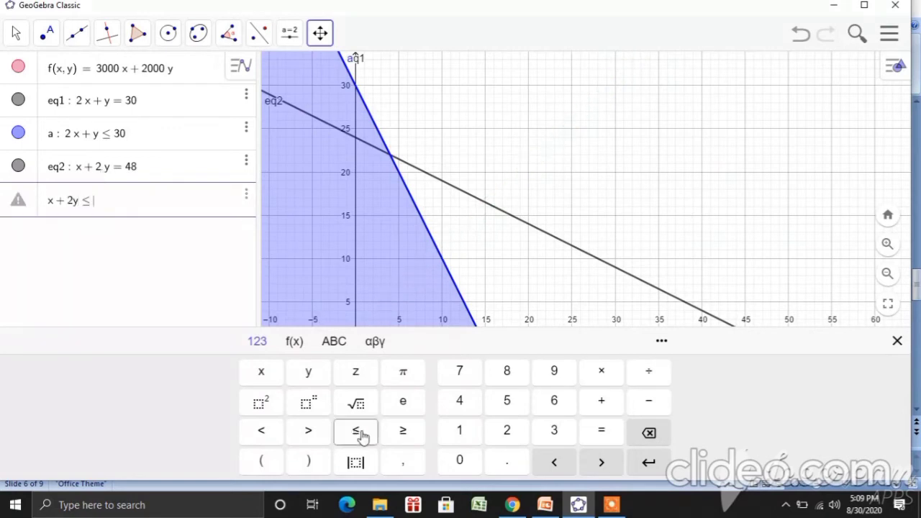
type("48")
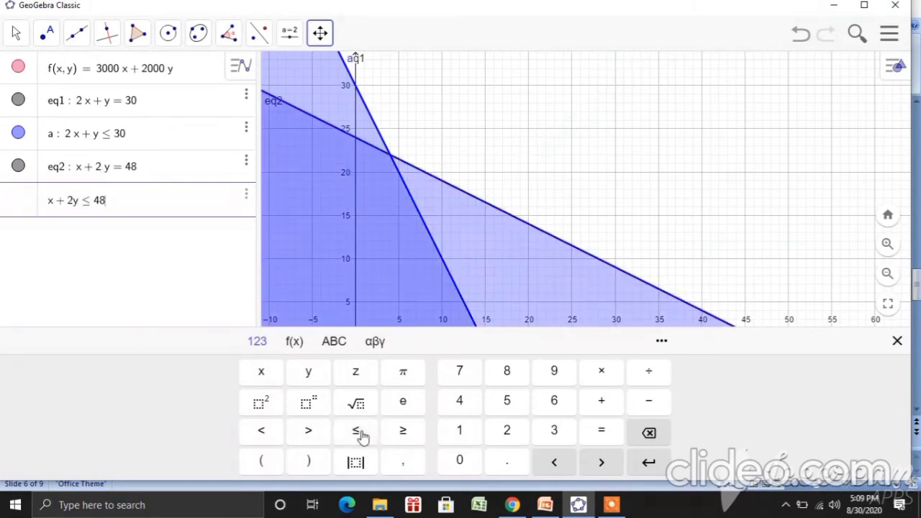
key("Return")
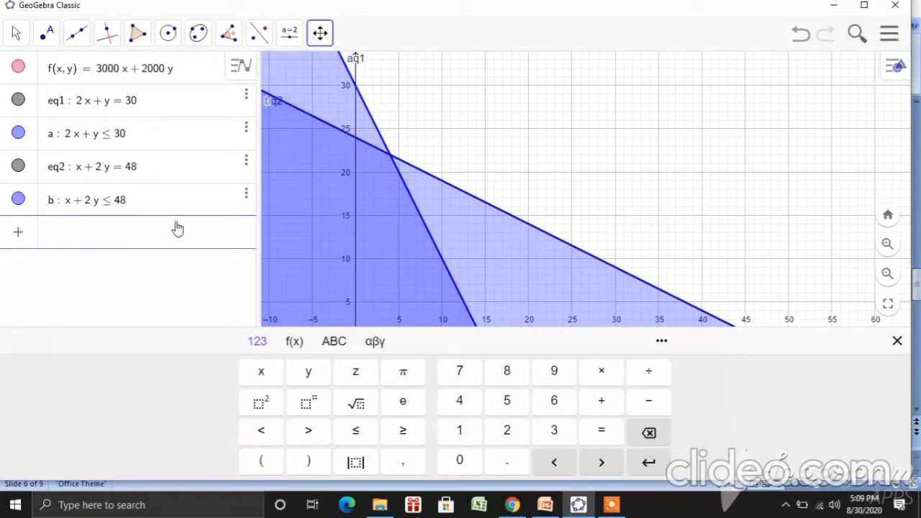
Step: Graph the lines x = 0 and y = 0 as boundaries along the coordinate axes
type("x")
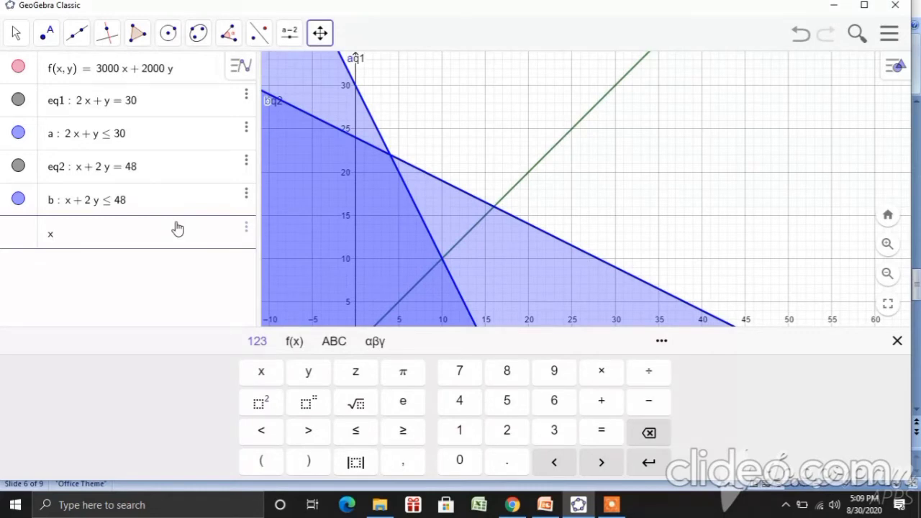
type("=0")
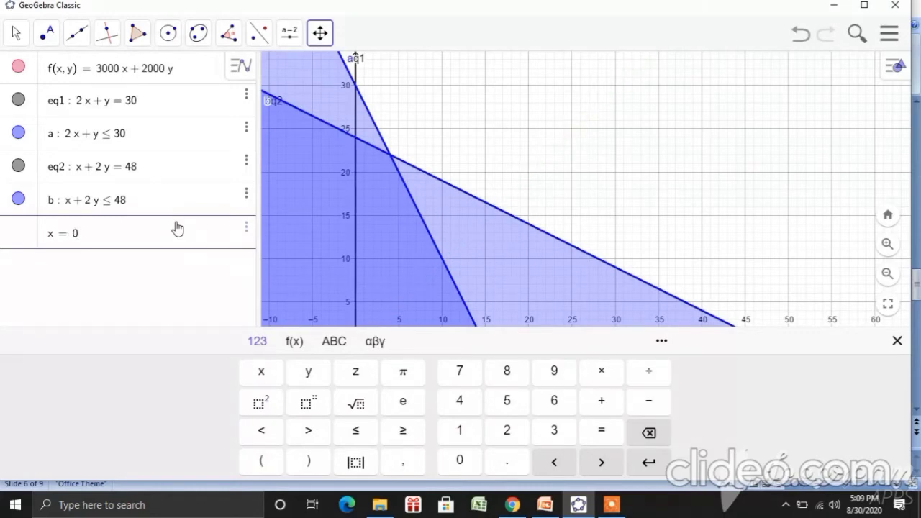
key("Return")
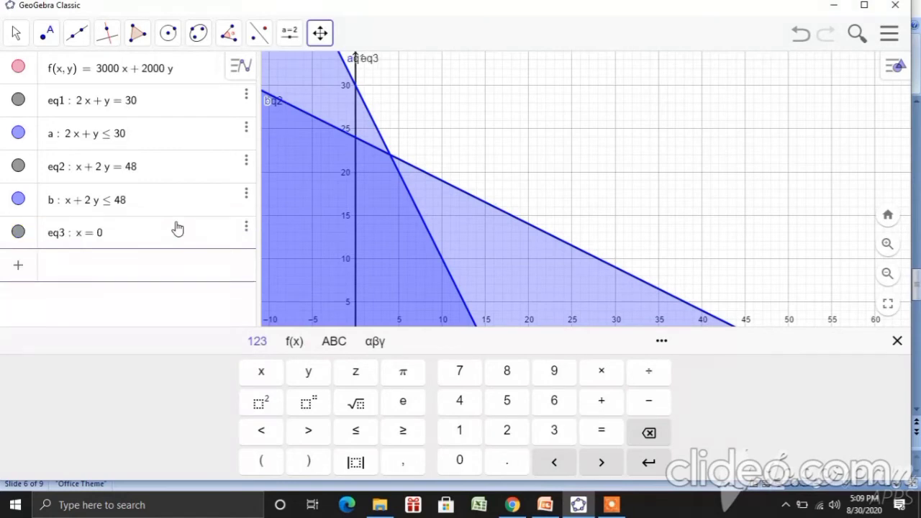
type("y=0")
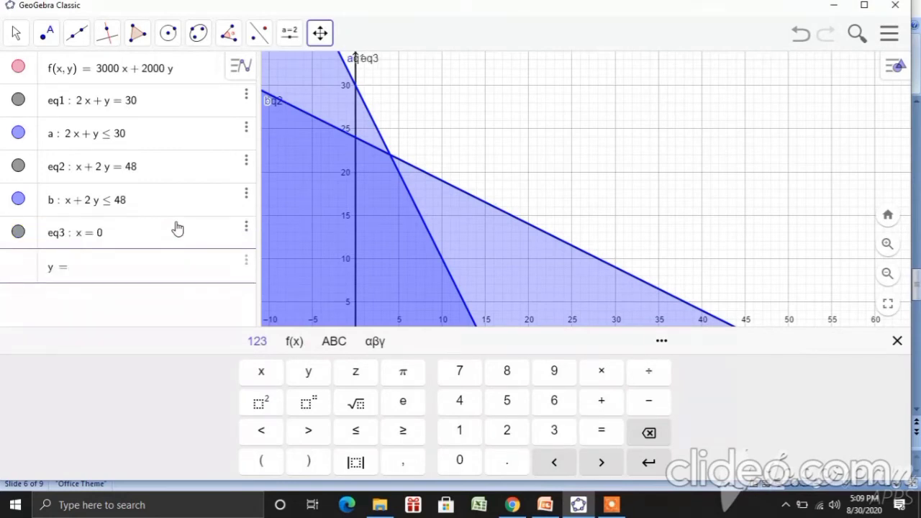
key("Return")
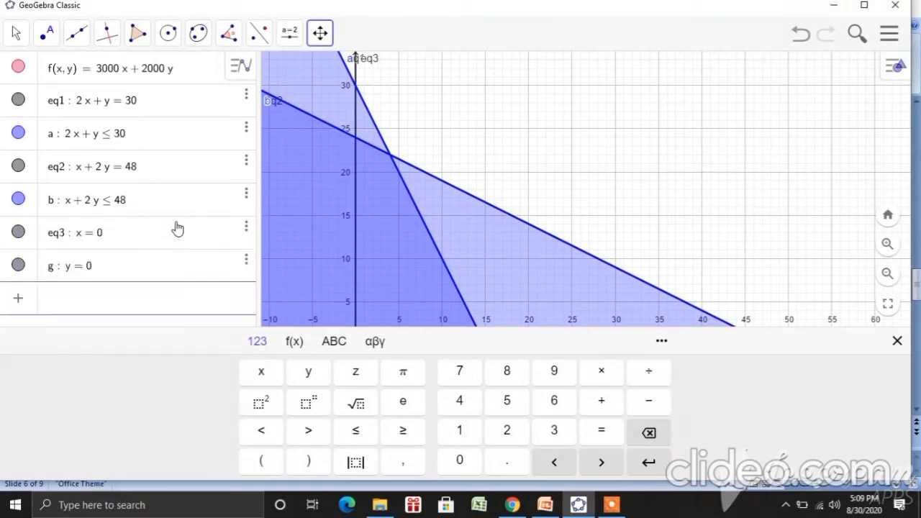
Step: Add the non-negativity constraints x ≥ 0 and y ≥ 0, and close the on-screen math keyboard
type("x")
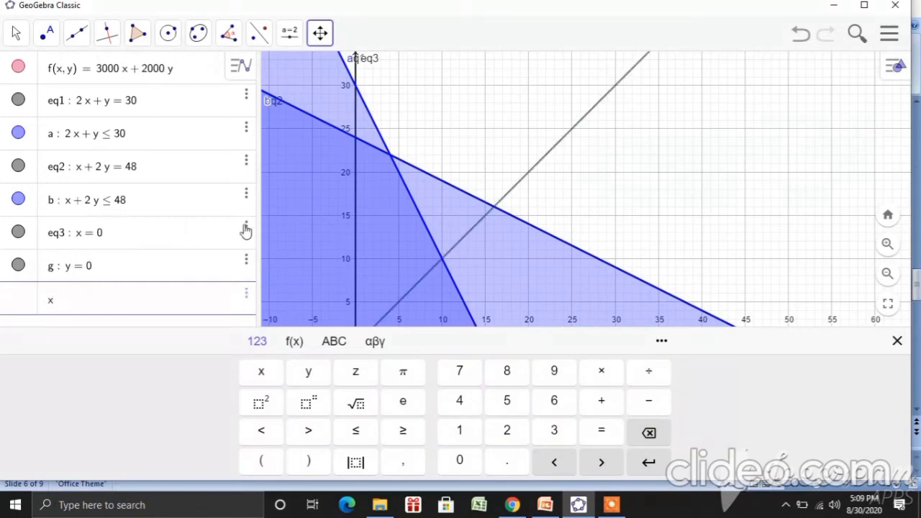
left_click(403, 431)
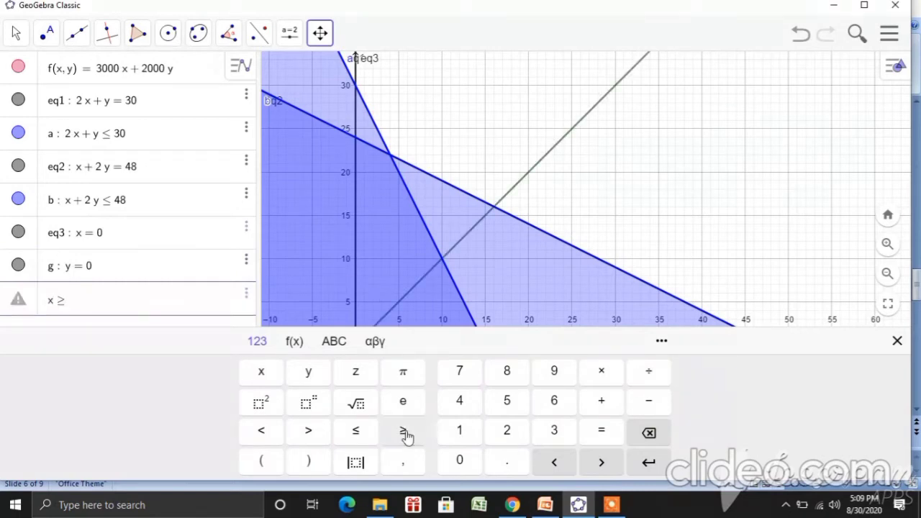
type("0")
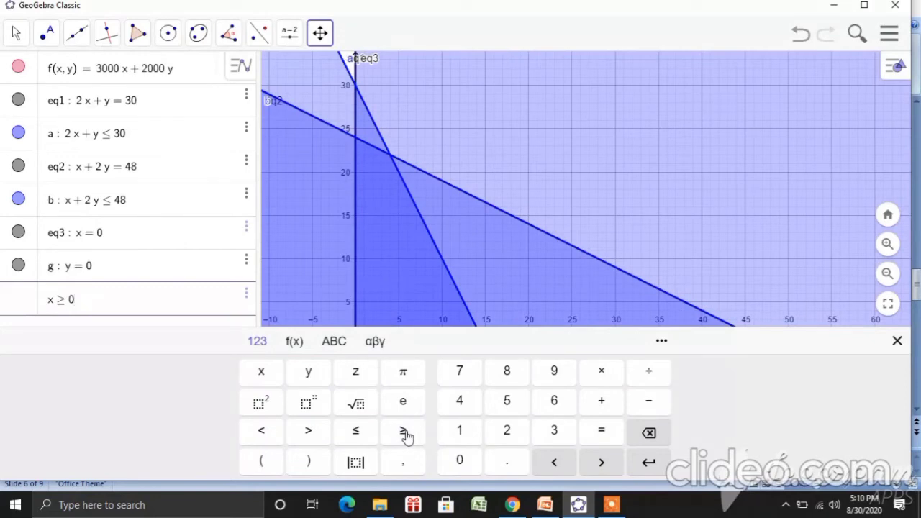
key("Return")
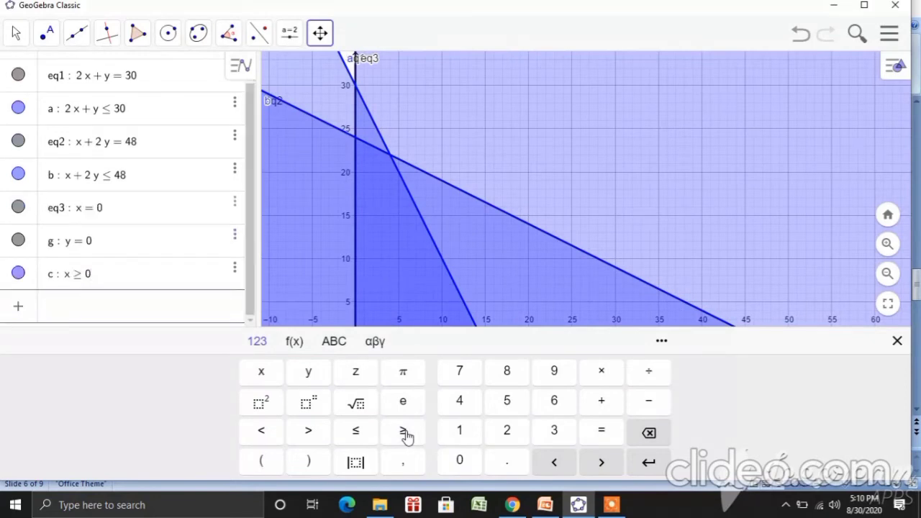
type("y")
left_click(403, 432)
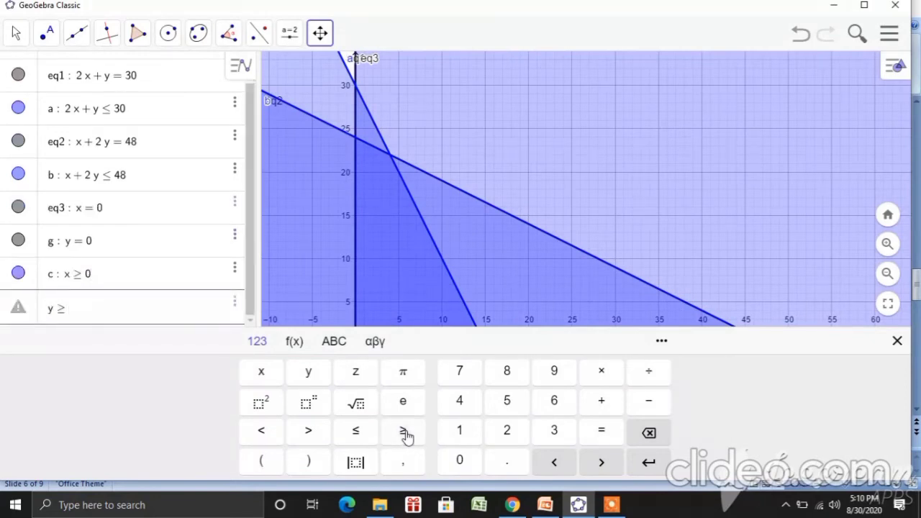
type("0")
key("Return")
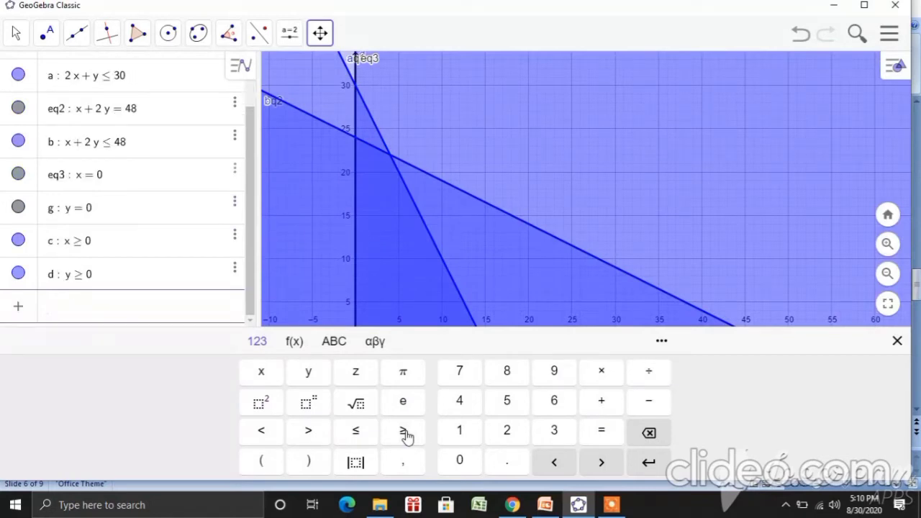
left_click(899, 343)
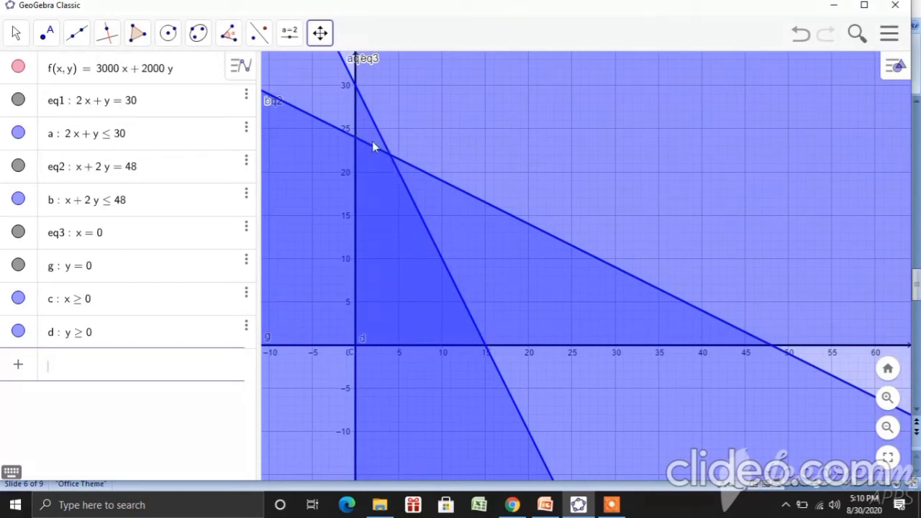
Step: Hide the shaded regions of all four inequality constraints so only the boundary lines remain displayed
left_click(18, 332)
left_click(18, 299)
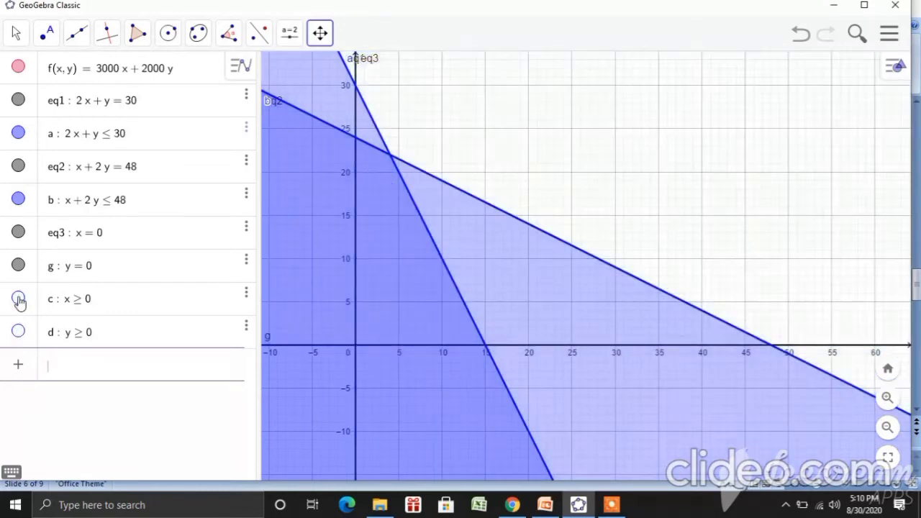
left_click(18, 200)
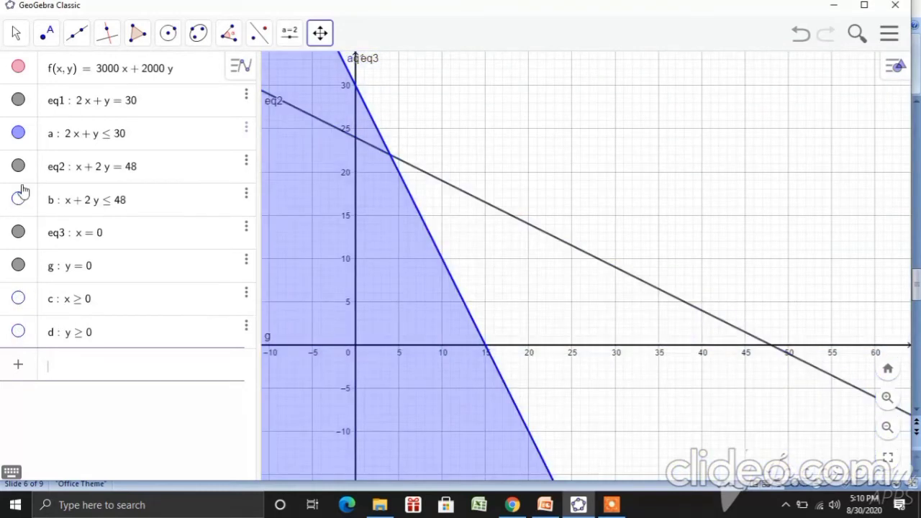
left_click(19, 134)
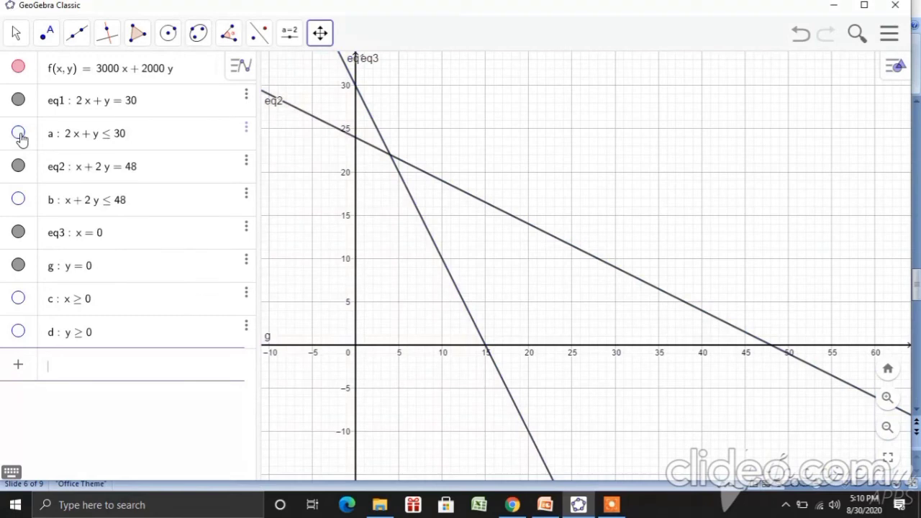
Step: Use the Intersect tool to mark the corner point where x + 2y = 48 meets x = 0
left_click(48, 41)
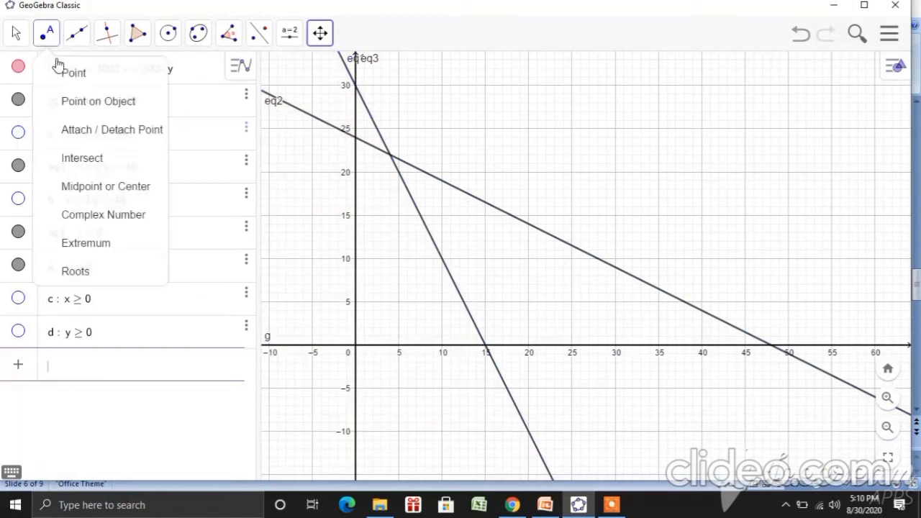
left_click(82, 159)
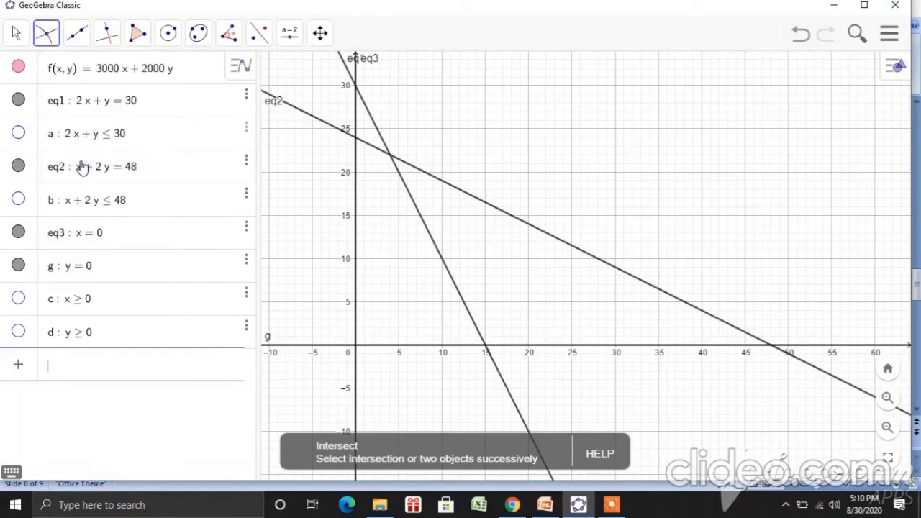
left_click(365, 147)
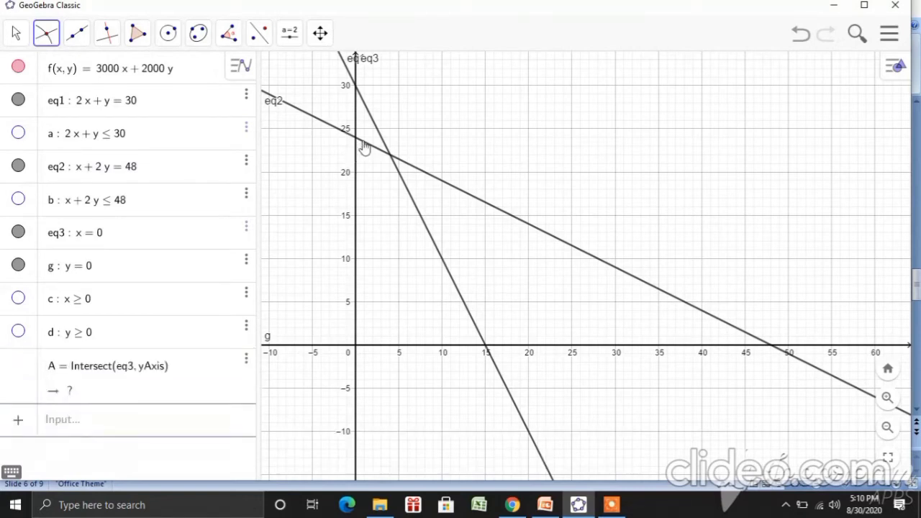
left_click(365, 147)
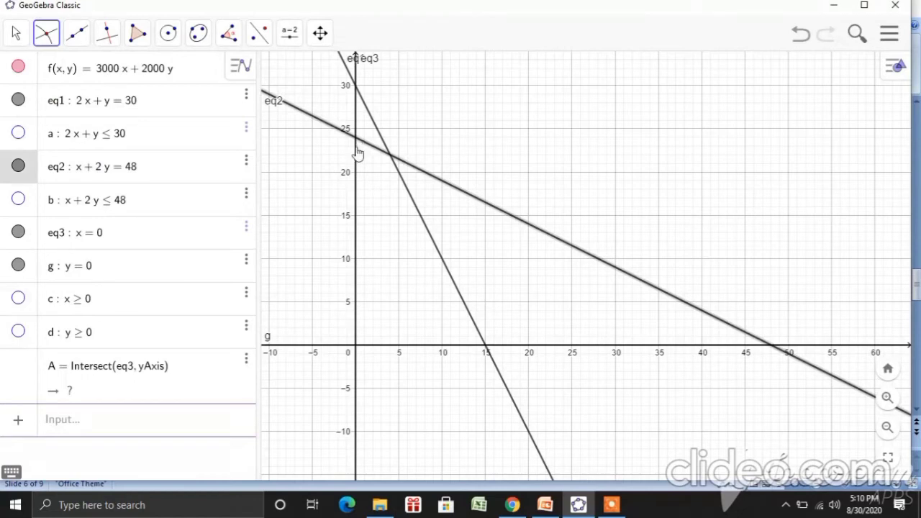
left_click(356, 152)
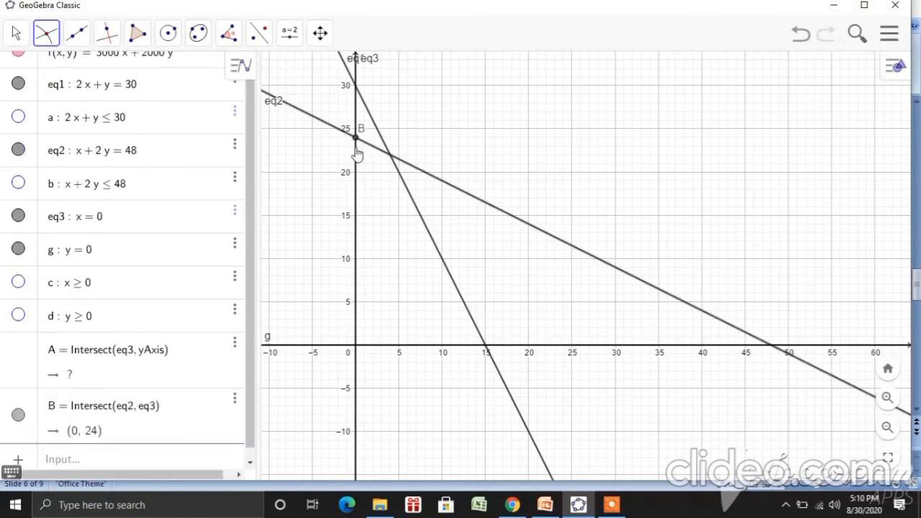
Step: Mark the intersections of the line 2x + y = 30 with x + 2y = 48 and with y = 0
left_click(402, 181)
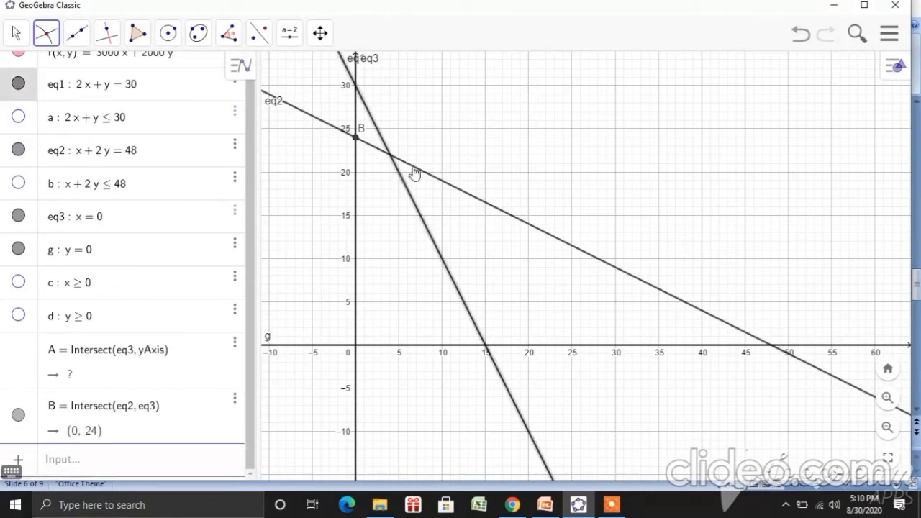
left_click(415, 174)
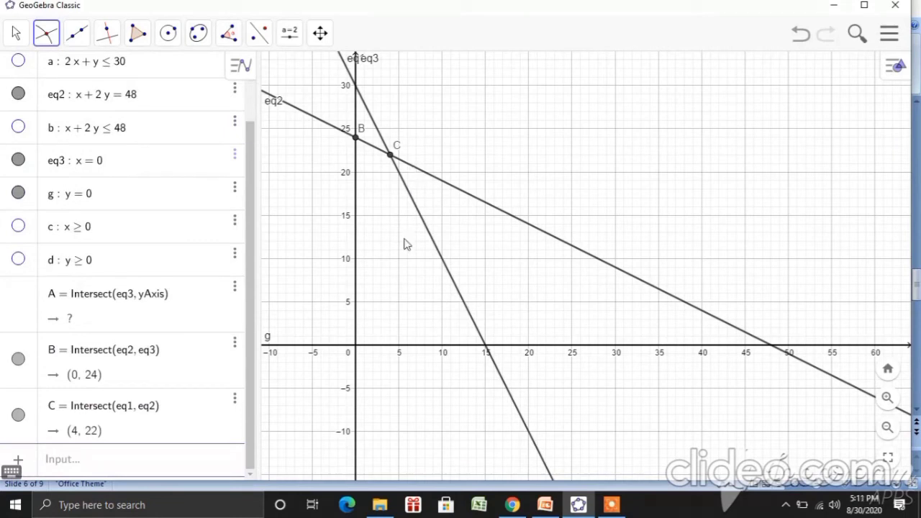
left_click(477, 329)
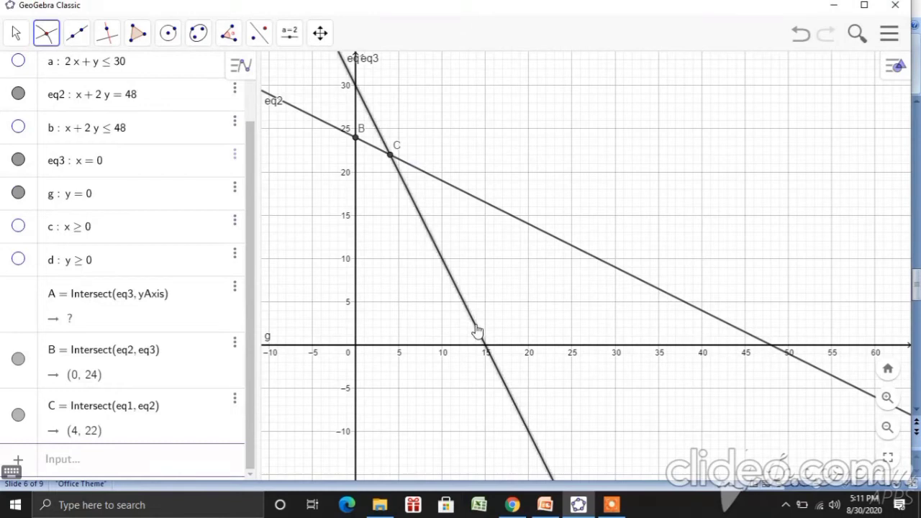
left_click(469, 352)
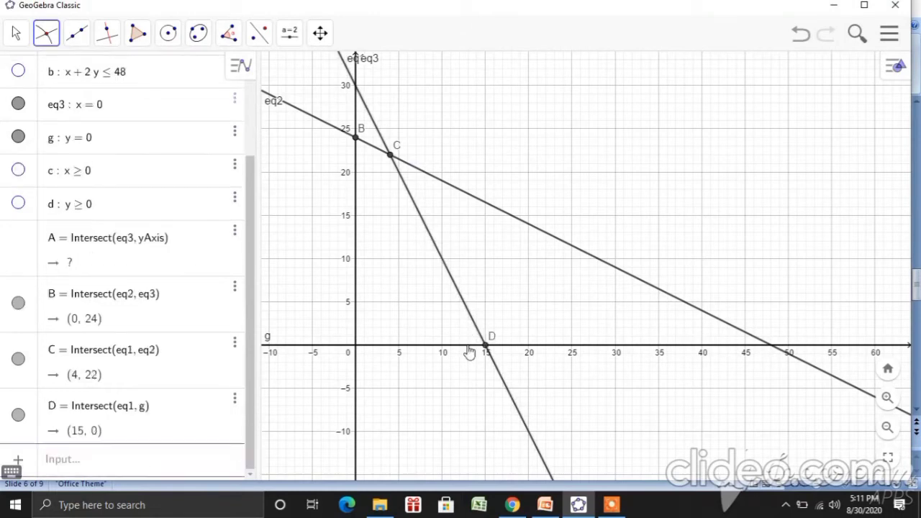
Step: Try to mark the intersection of x = 0 and y = 0 at the origin
left_click(390, 348)
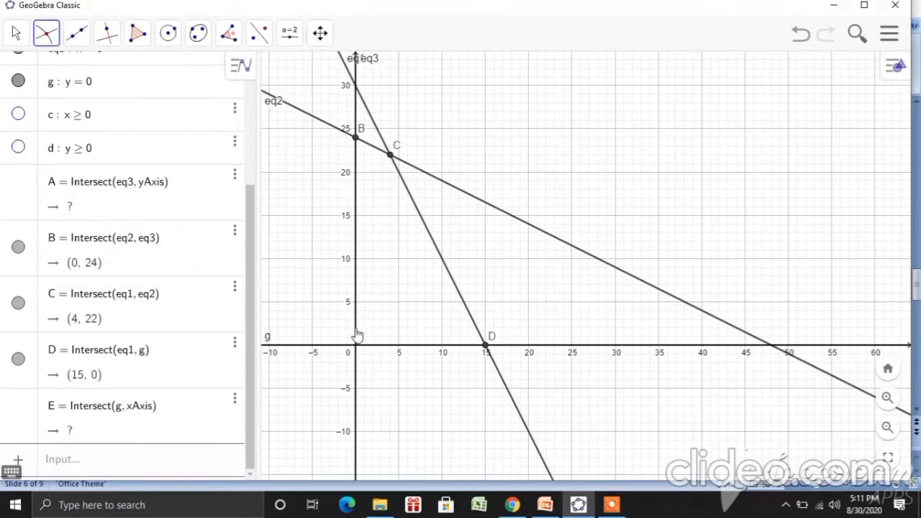
left_click(357, 335)
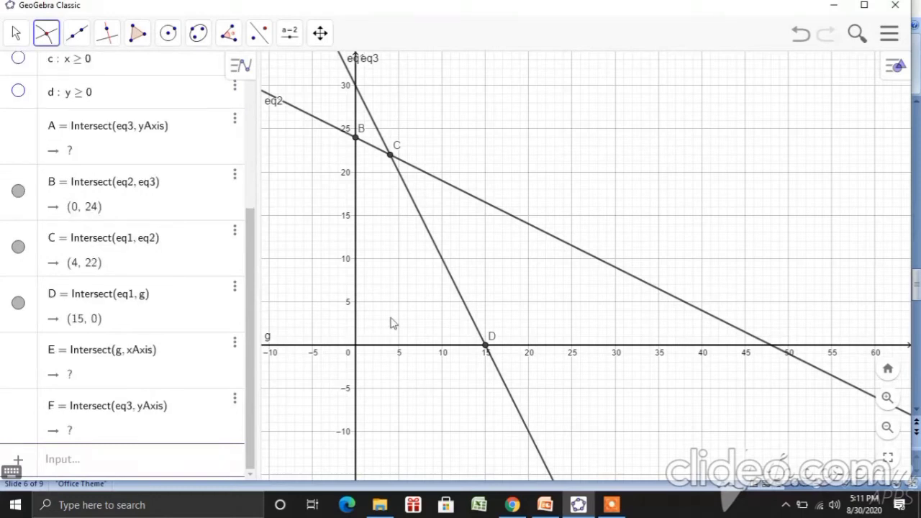
Step: Delete the undefined intersection points F, E and A from the object list
left_click(236, 398)
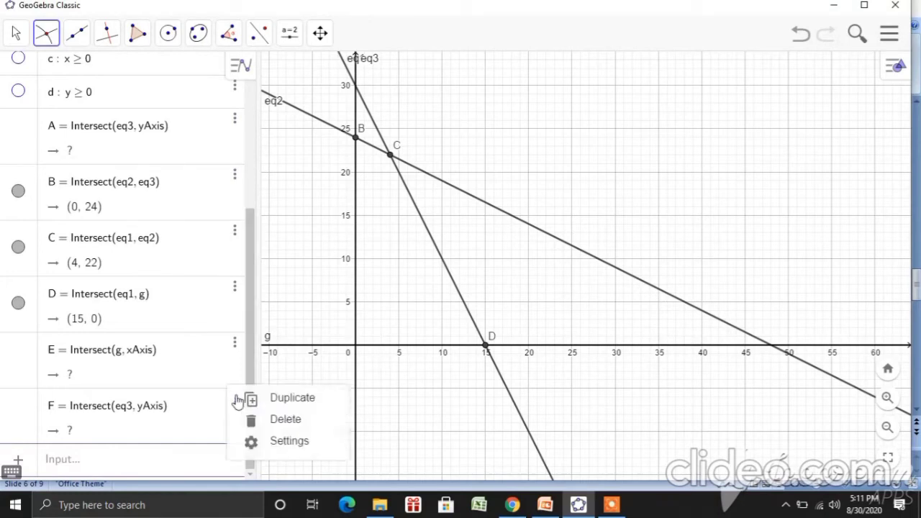
left_click(272, 422)
left_click(236, 399)
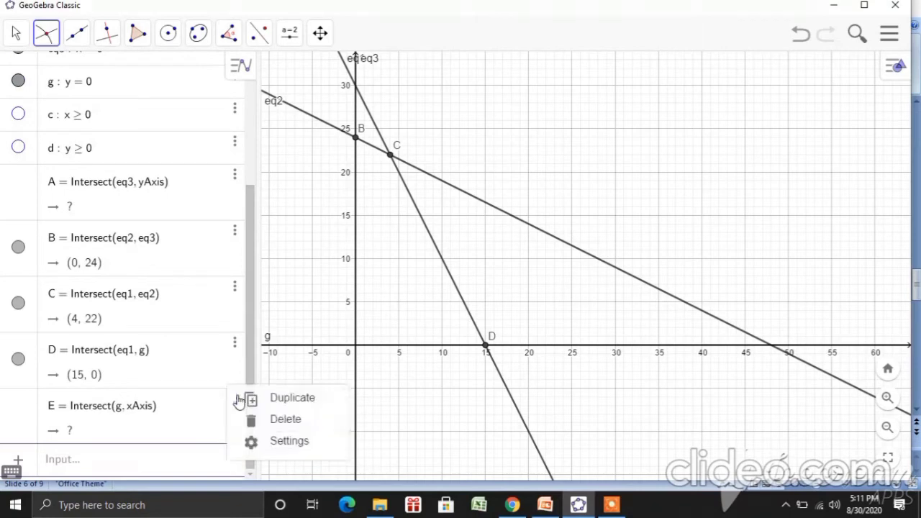
left_click(257, 421)
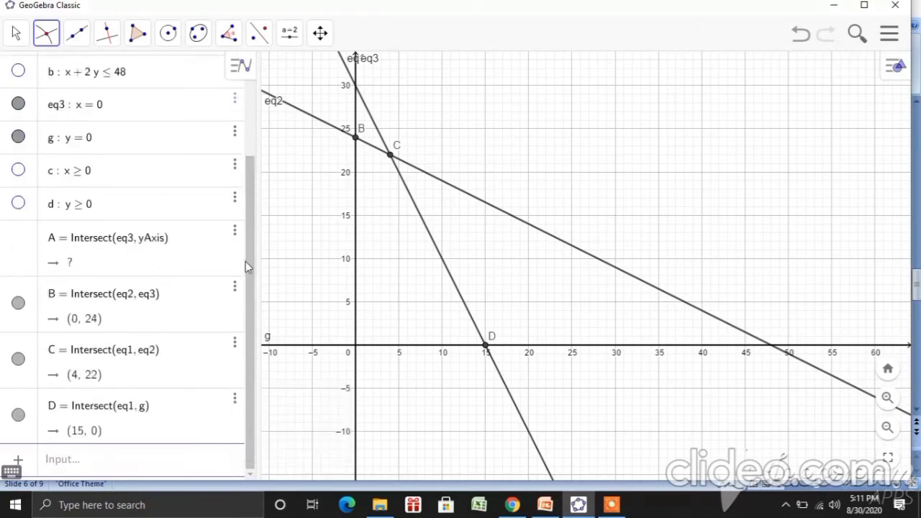
left_click(235, 234)
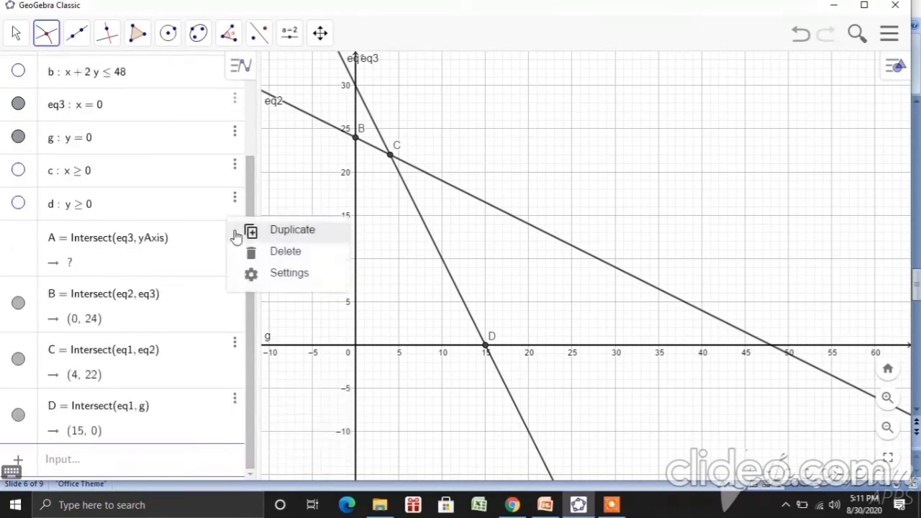
left_click(252, 251)
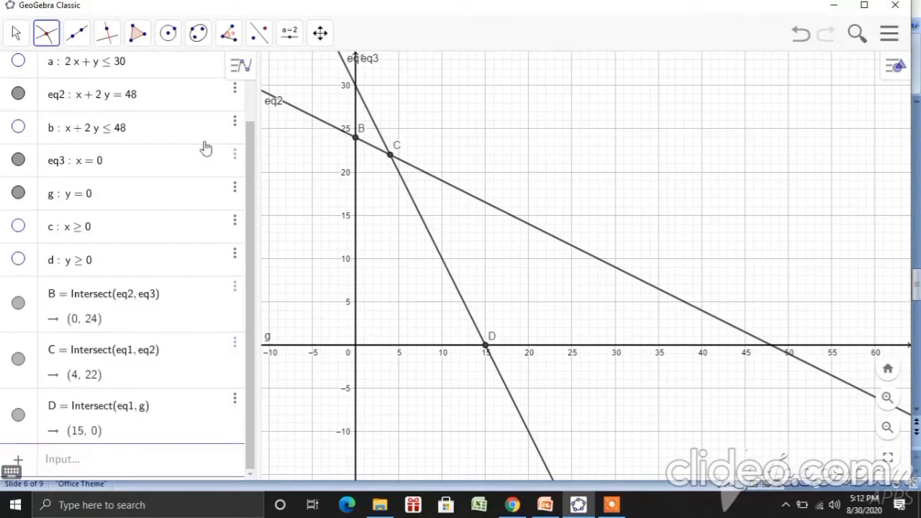
Step: Open the Spreadsheet view and enter the headings "titik" in A1 and "fungsi tujuan" in B1
left_click(239, 70)
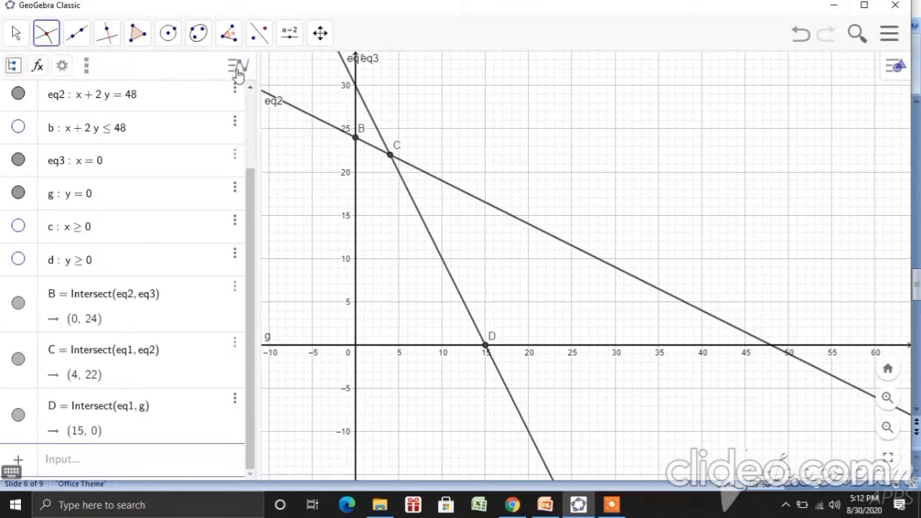
left_click(85, 68)
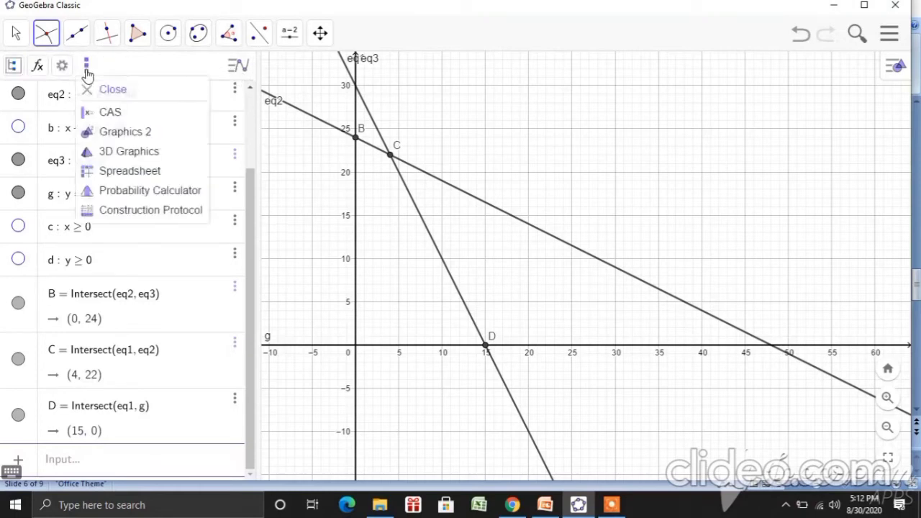
left_click(129, 173)
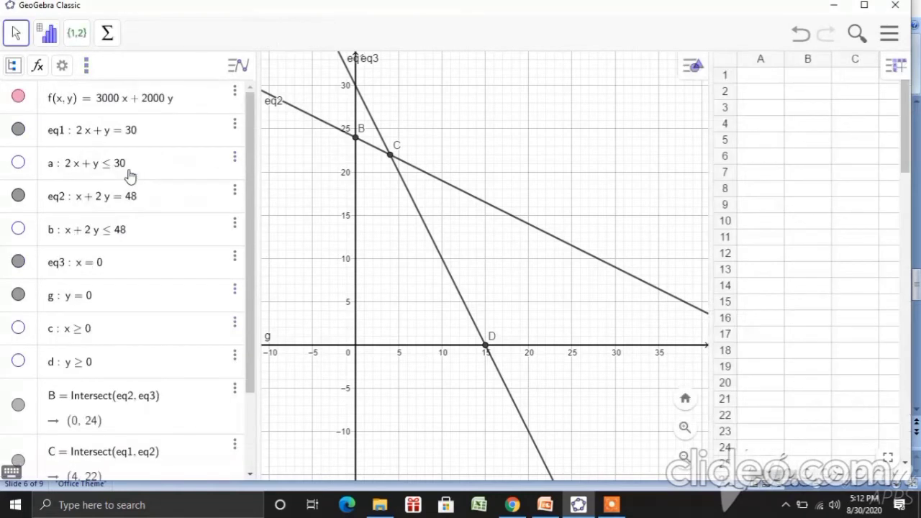
left_click(761, 81)
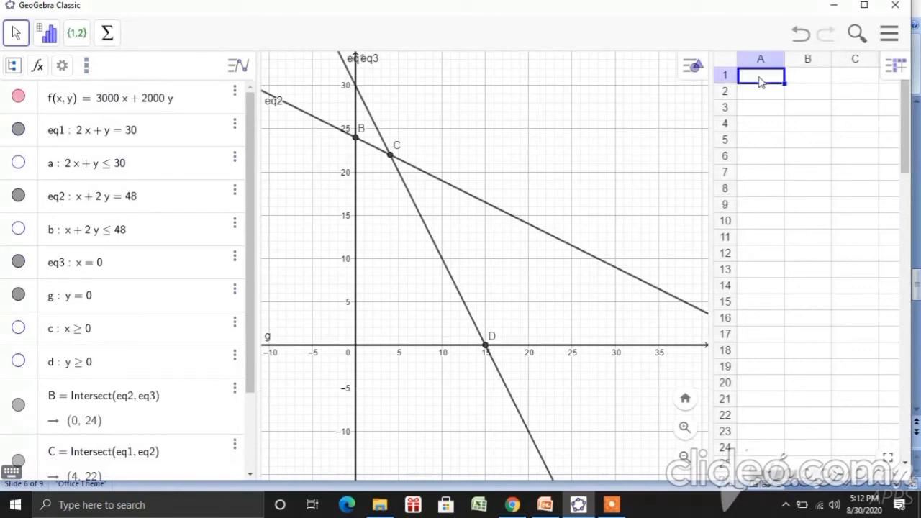
type("titik")
key("Tab")
type("fungsi tujuan")
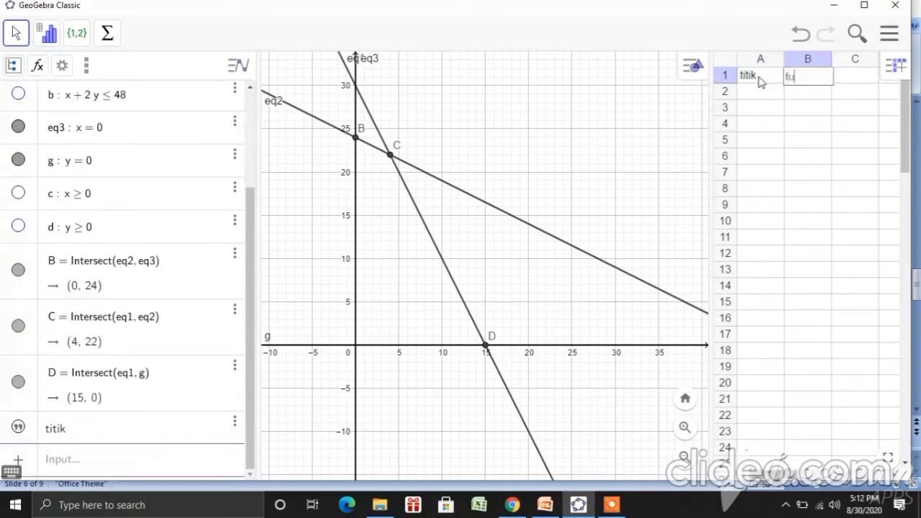
key("Return")
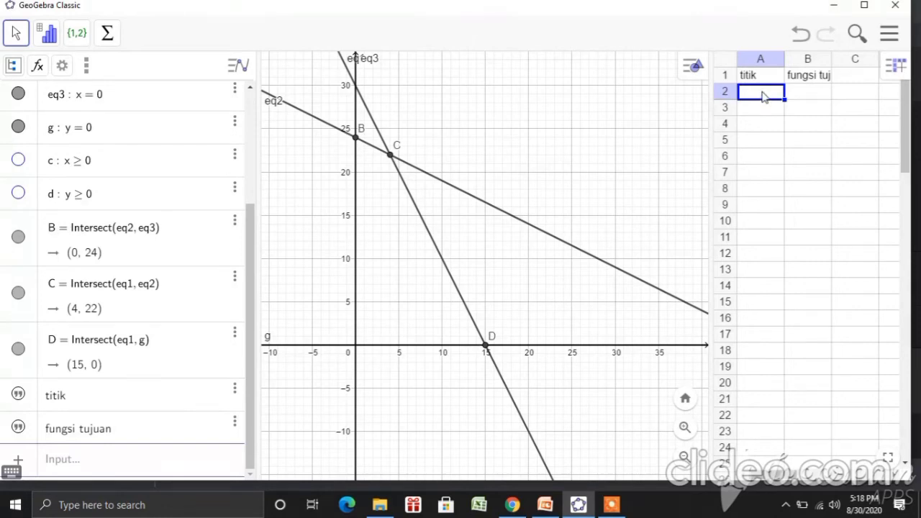
Step: List the corner points B, C and D in cells A2 to A4 under the titik heading
type("B")
key("Return")
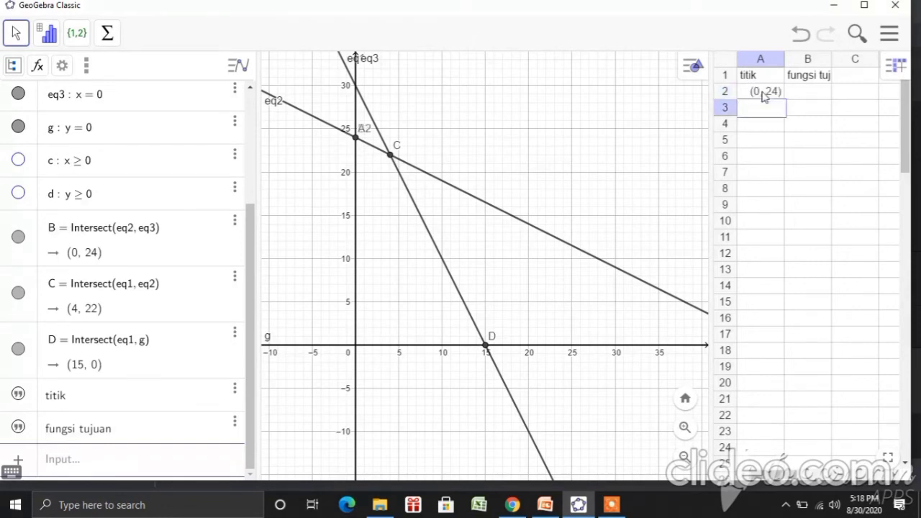
type("C")
key("Return")
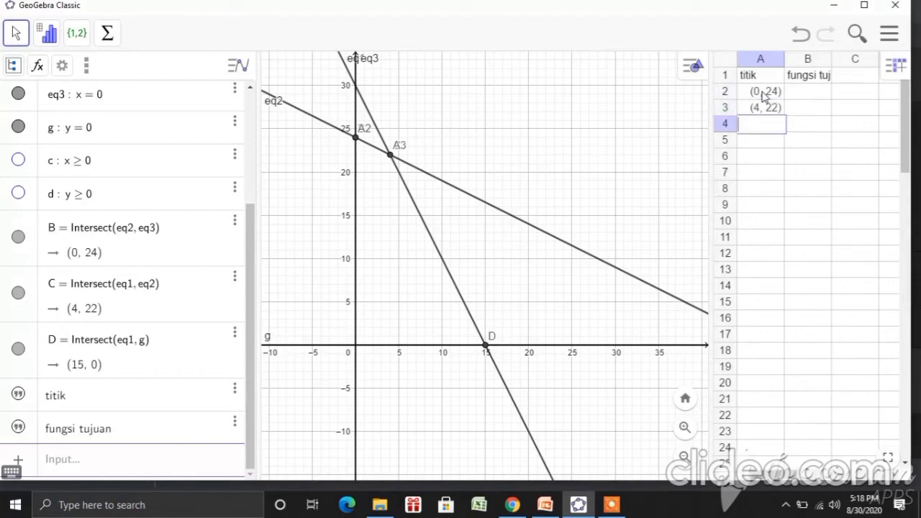
type("D")
key("Return")
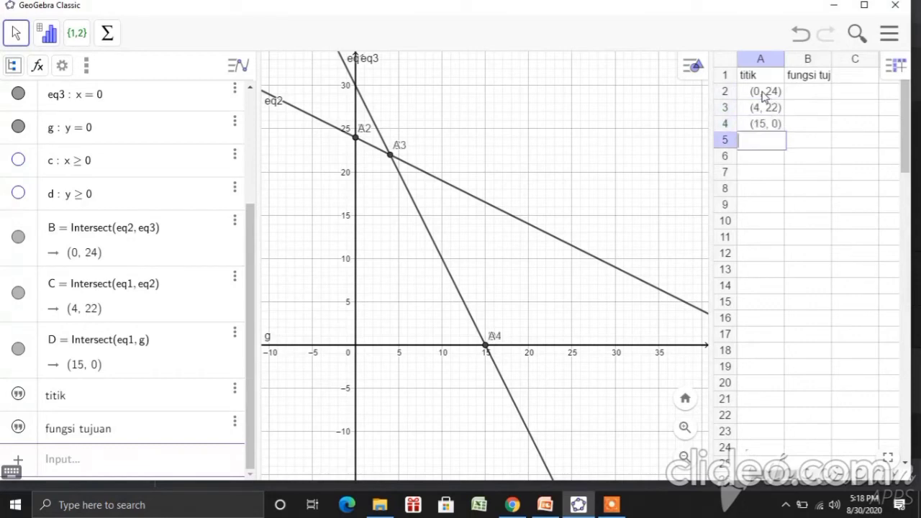
Step: Evaluate the objective function at each corner point by entering f(B), f(C) and f(D) in cells B2 to B4
left_click(804, 93)
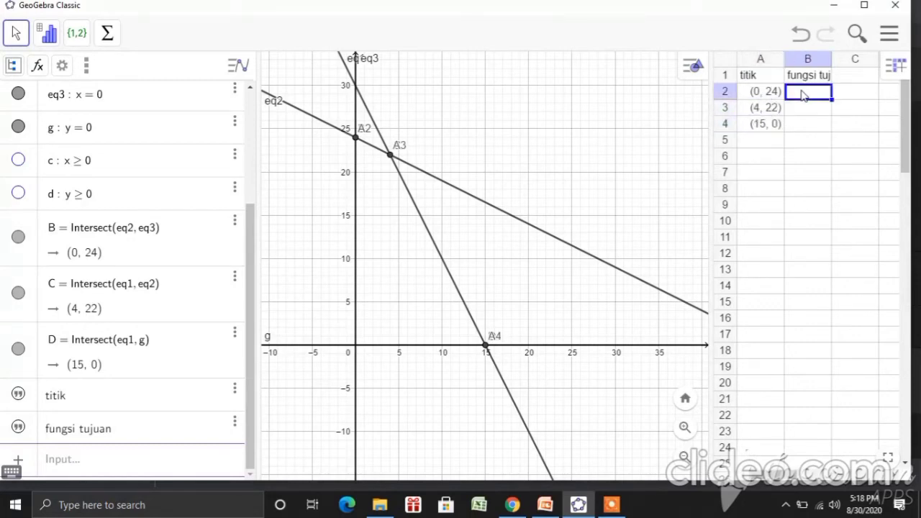
type("f(")
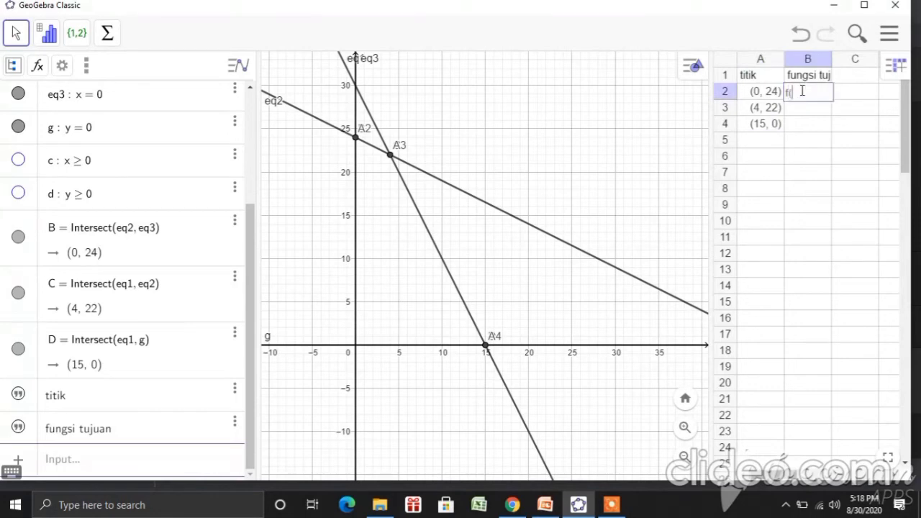
type("B)")
key("Return")
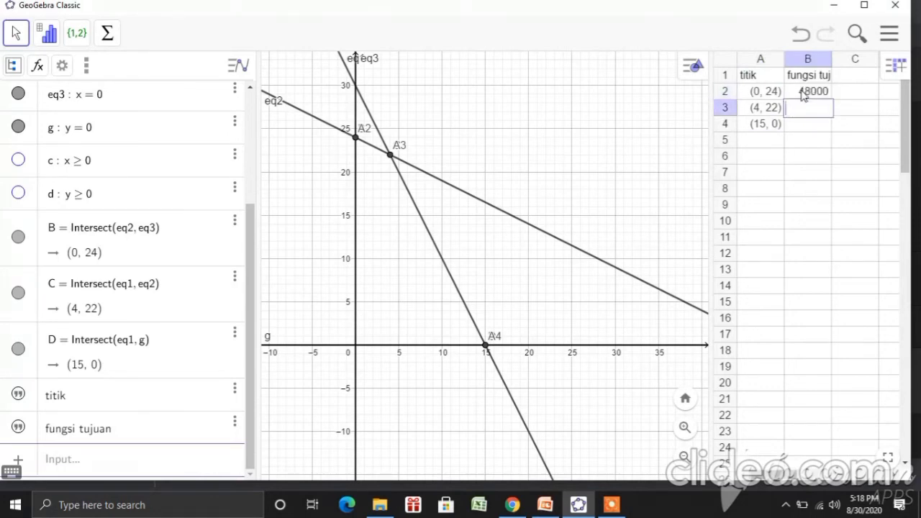
type("f(C)")
key("Return")
type("f(")
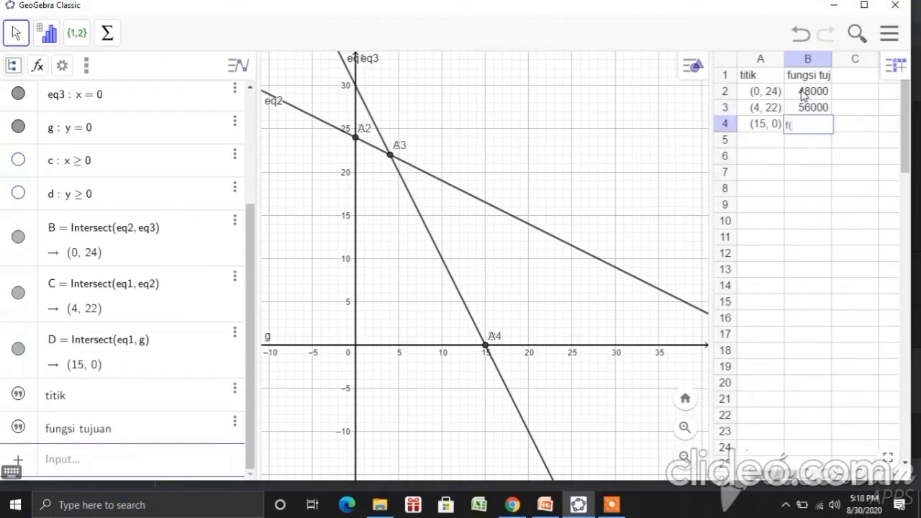
type("D)")
key("Return")
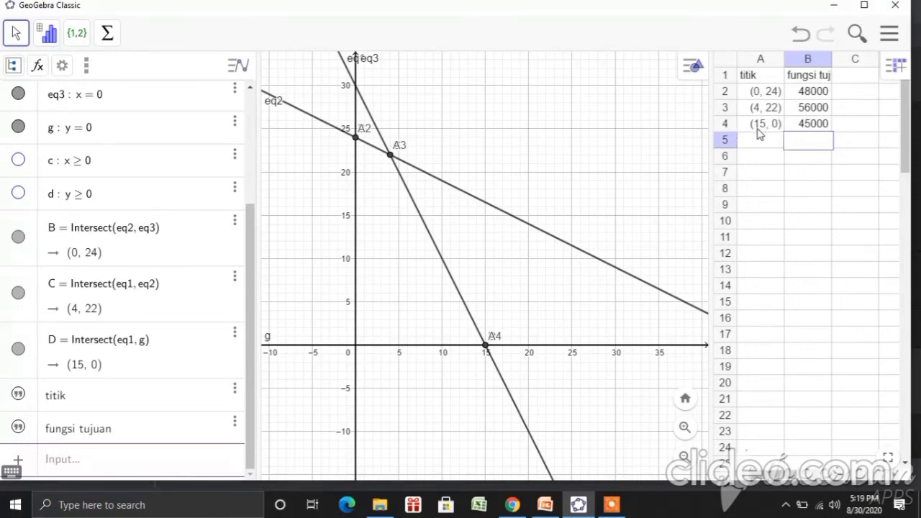
Step: Compare the objective function values in cells B2 to B4 to identify the maximum
left_click(815, 112)
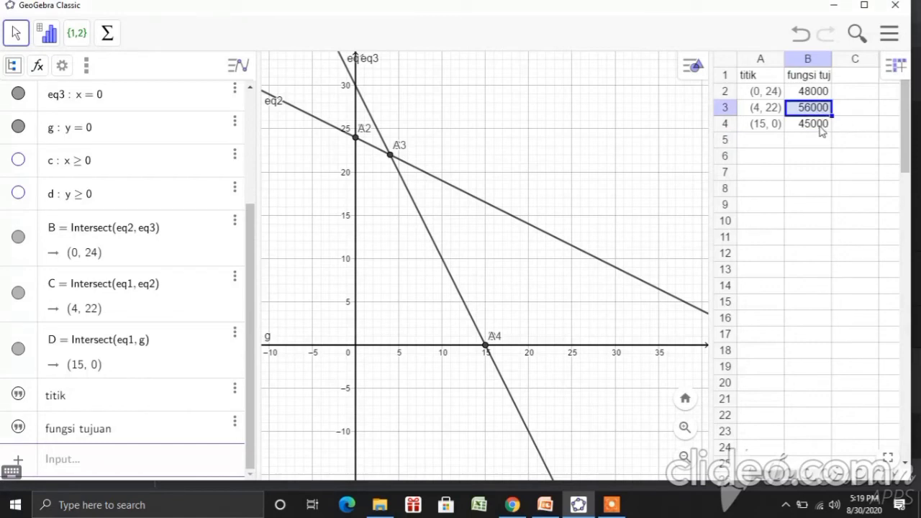
left_click(821, 128)
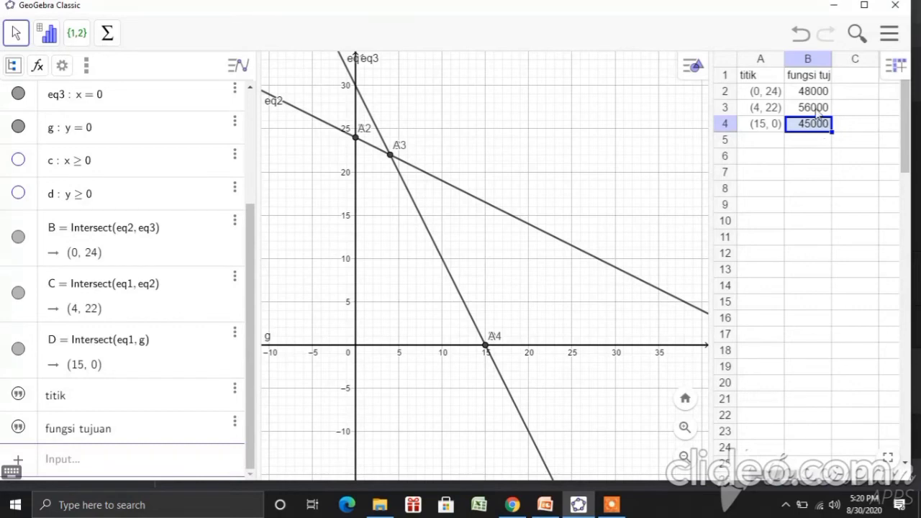
left_click(818, 112)
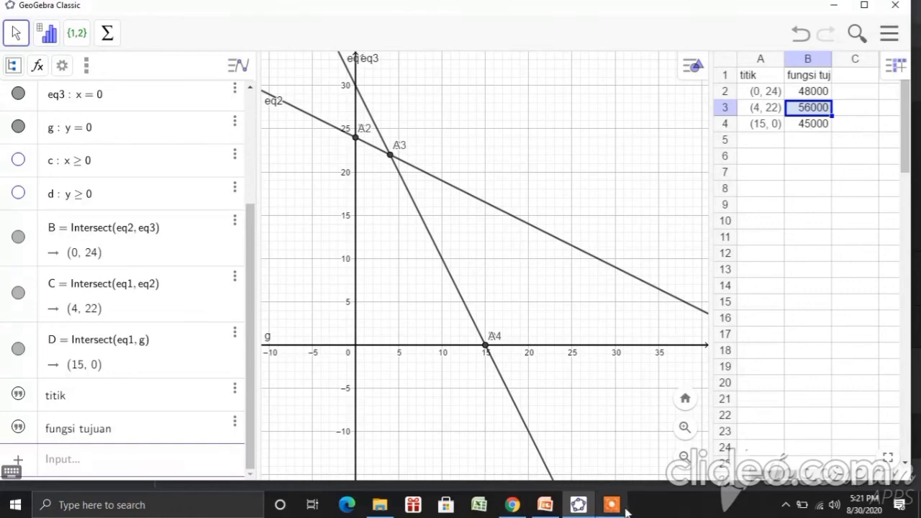
Step: Switch to the prolin presentation in PowerPoint and show slide 9, the LATIHAN SOAL exercise
left_click(545, 512)
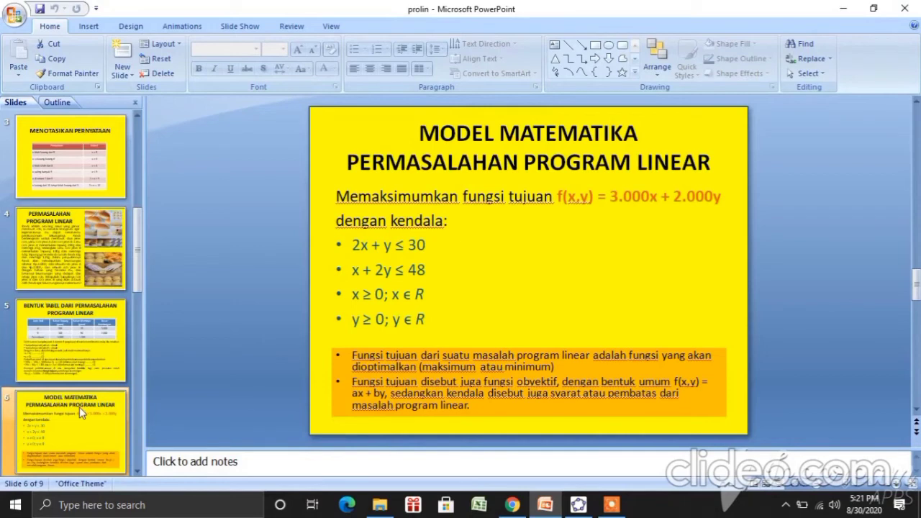
scroll(81, 413, "down", 5)
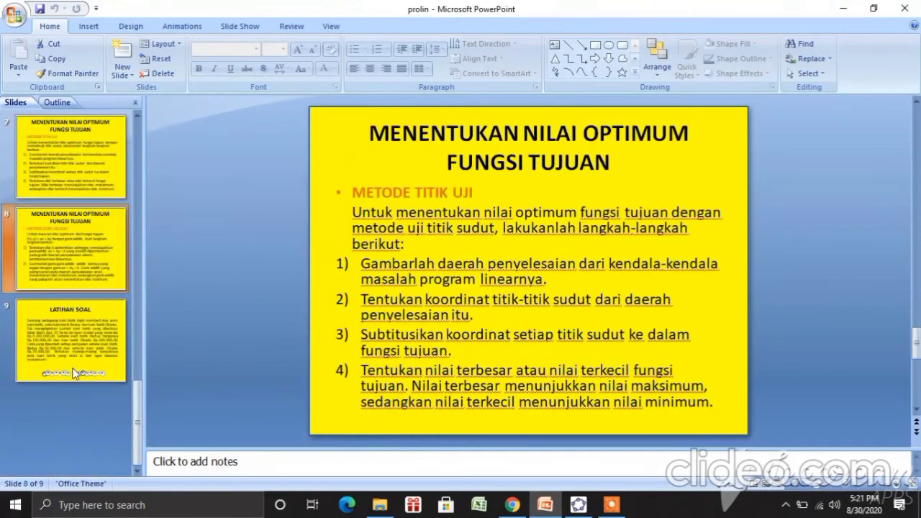
left_click(75, 371)
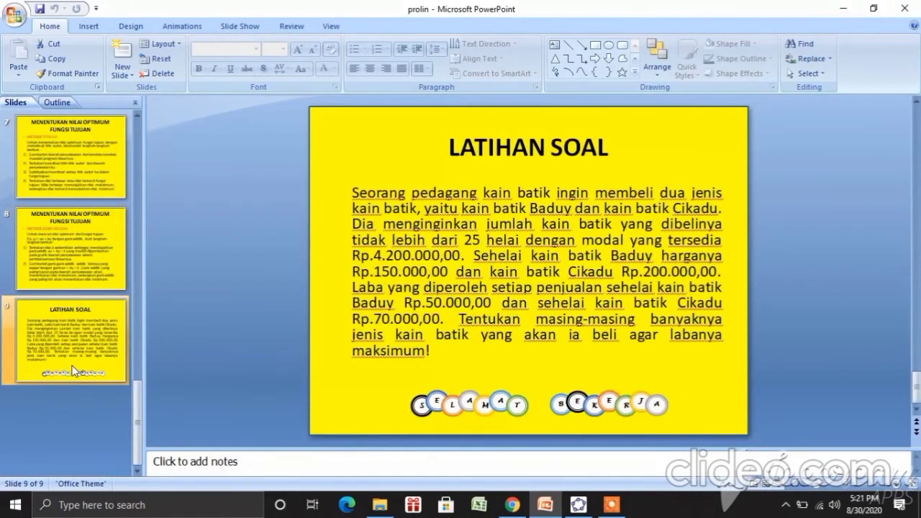